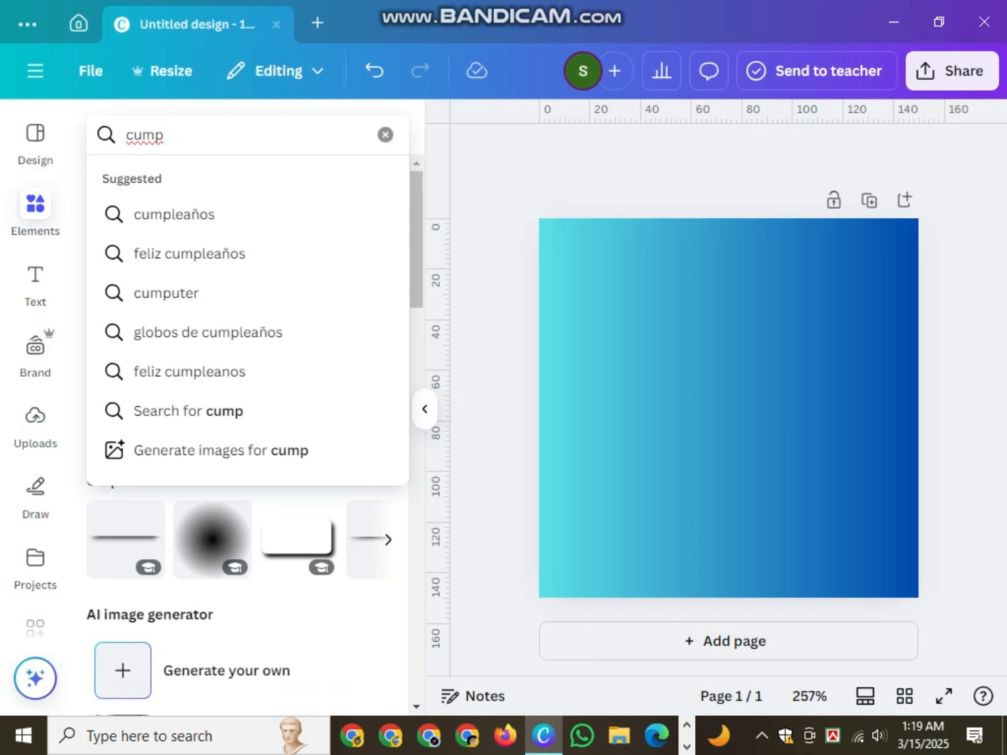
- Search Graphics for 'cumputer logo' and place the blue gear-laptop graphic on the gradient square
{"action": "left_click", "coordinate": [166, 292]}
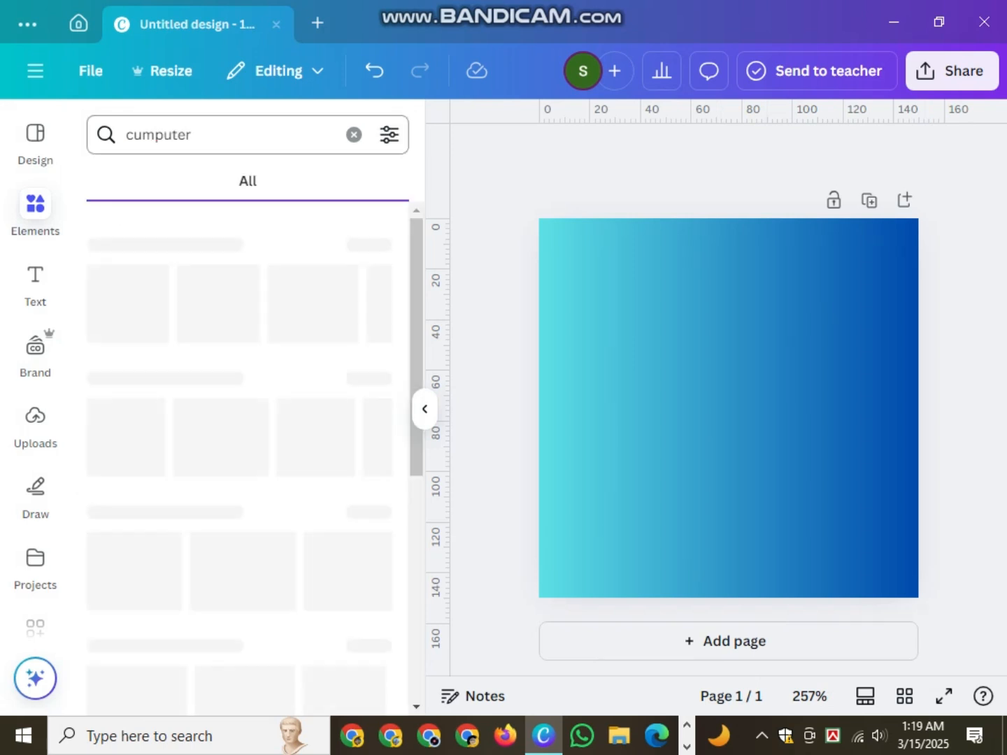
{"action": "type", "text": "logo"}
{"action": "key", "text": "Return"}
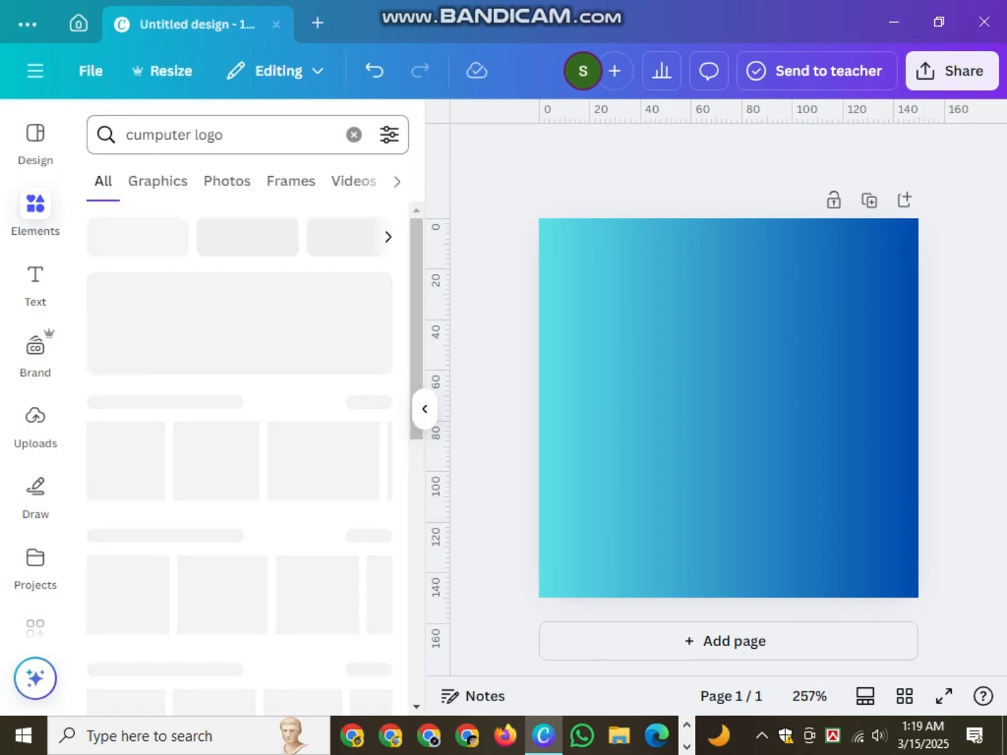
{"action": "scroll", "coordinate": [237, 454], "scroll_direction": "down", "scroll_amount": 2}
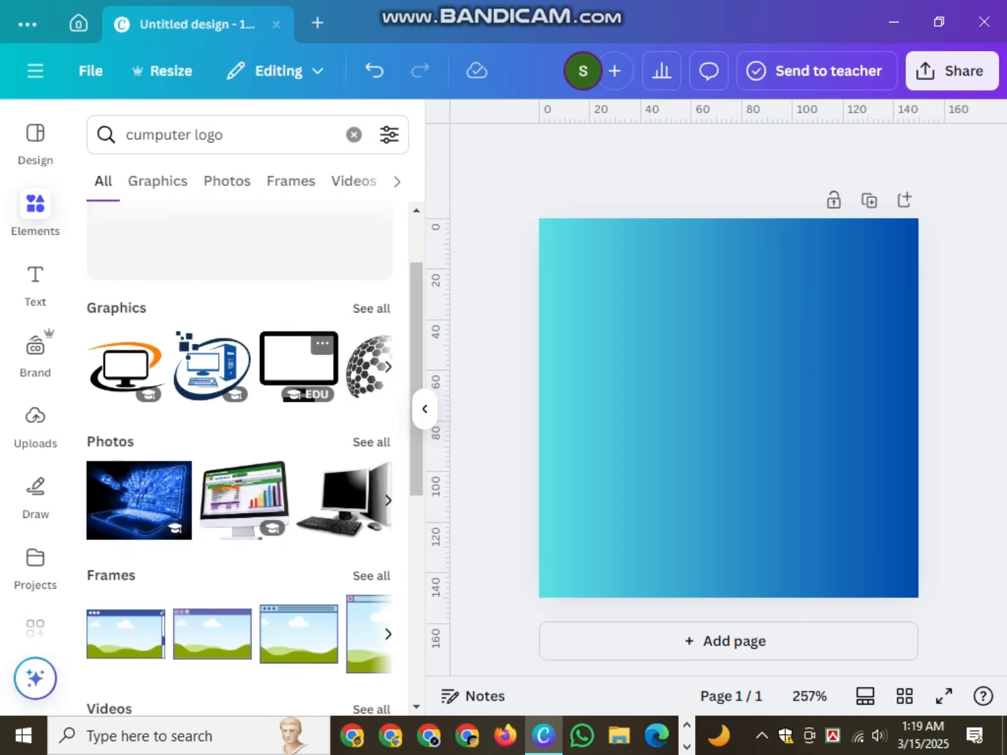
{"action": "left_click", "coordinate": [158, 181]}
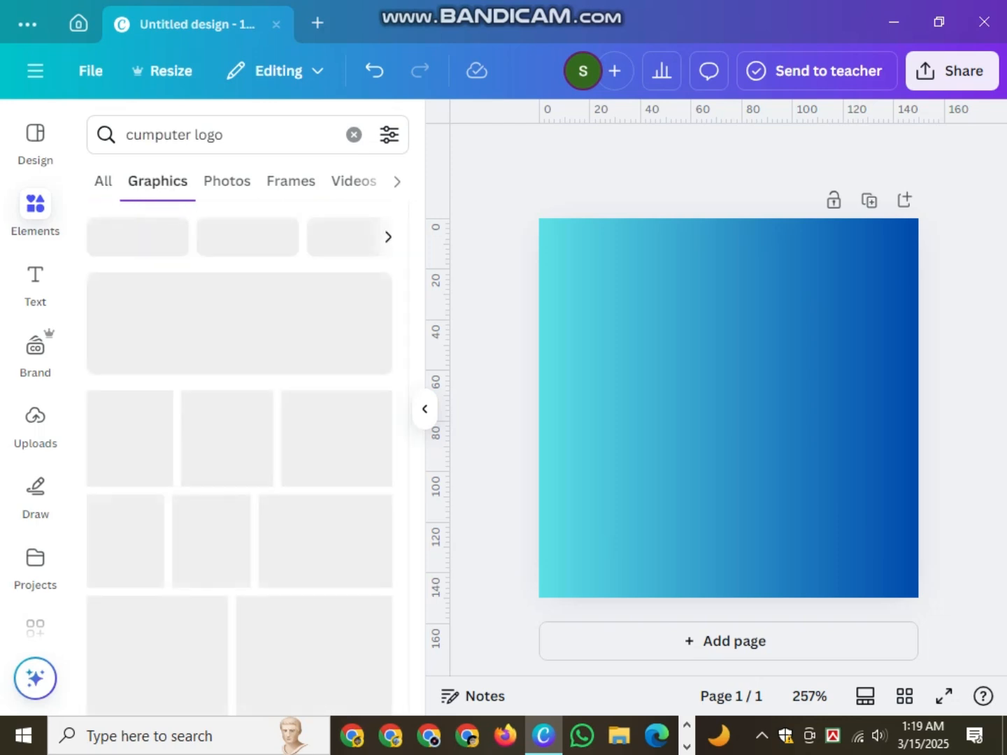
{"action": "scroll", "coordinate": [238, 455], "scroll_direction": "down", "scroll_amount": 4}
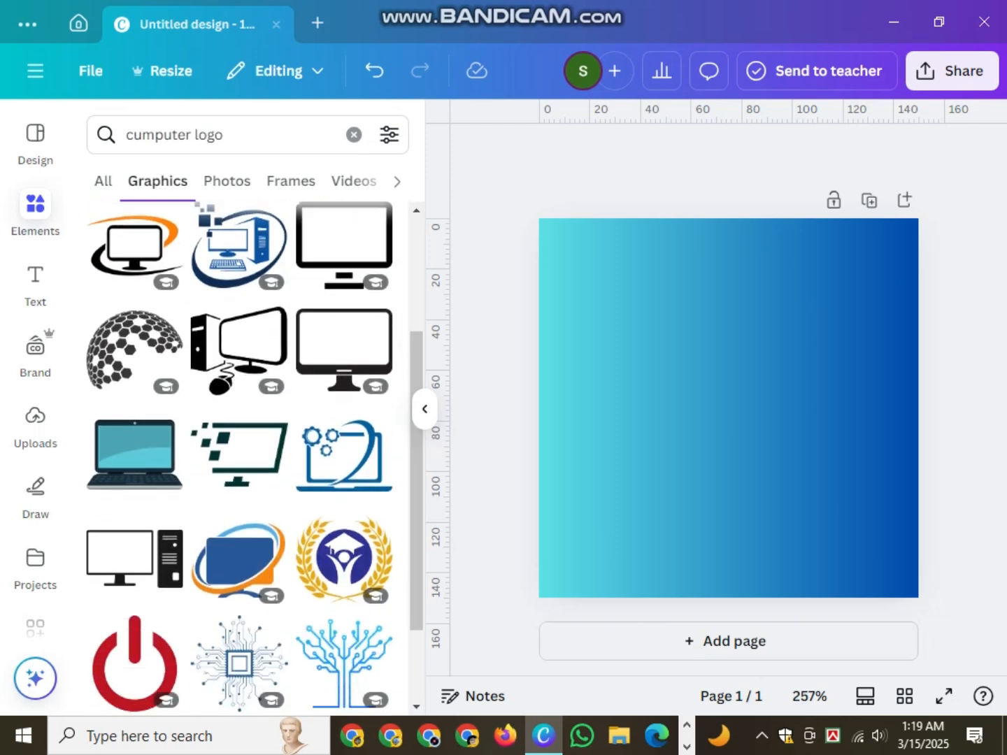
{"action": "scroll", "coordinate": [237, 356], "scroll_direction": "down", "scroll_amount": 4}
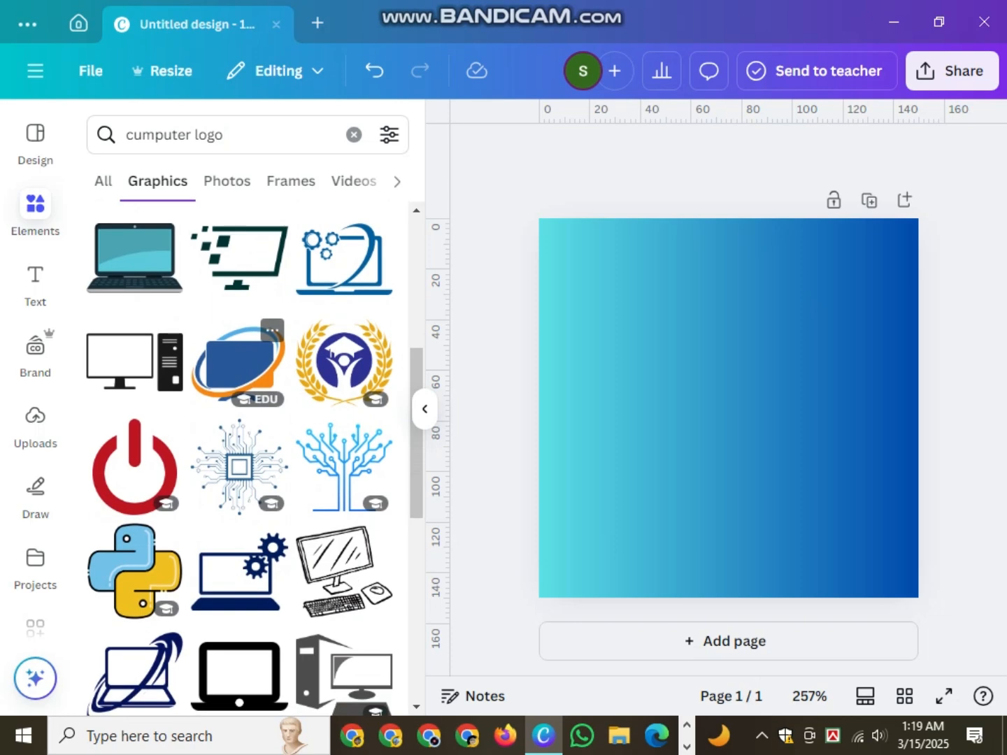
{"action": "scroll", "coordinate": [238, 357], "scroll_direction": "up", "scroll_amount": 4}
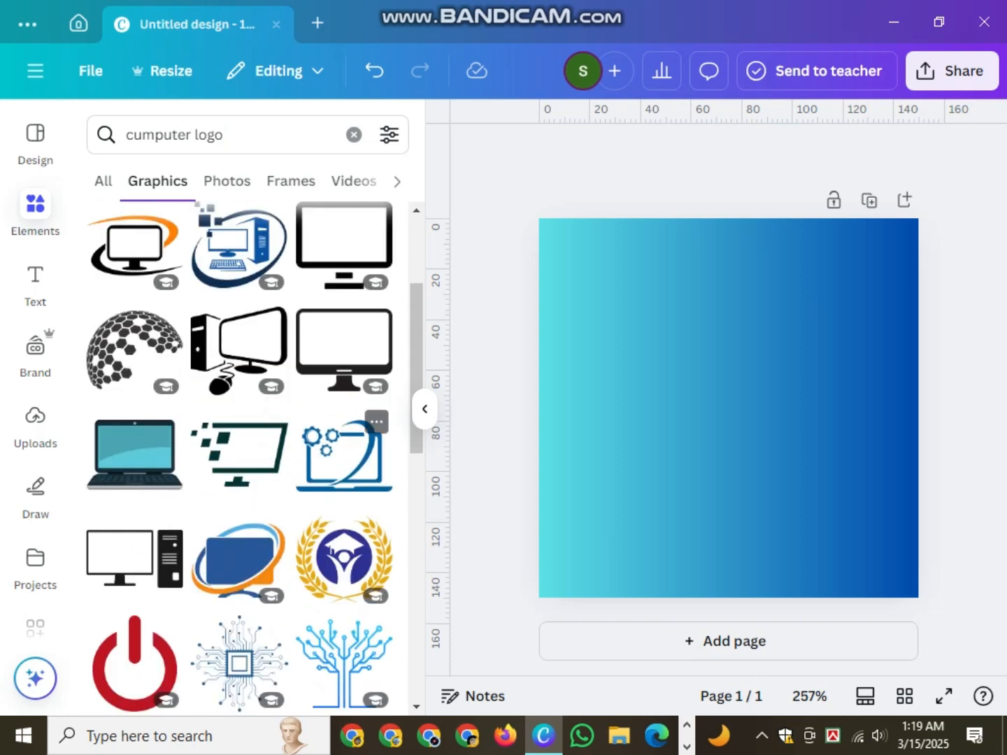
{"action": "left_click_drag", "start_coordinate": [342, 454], "coordinate": [714, 384]}
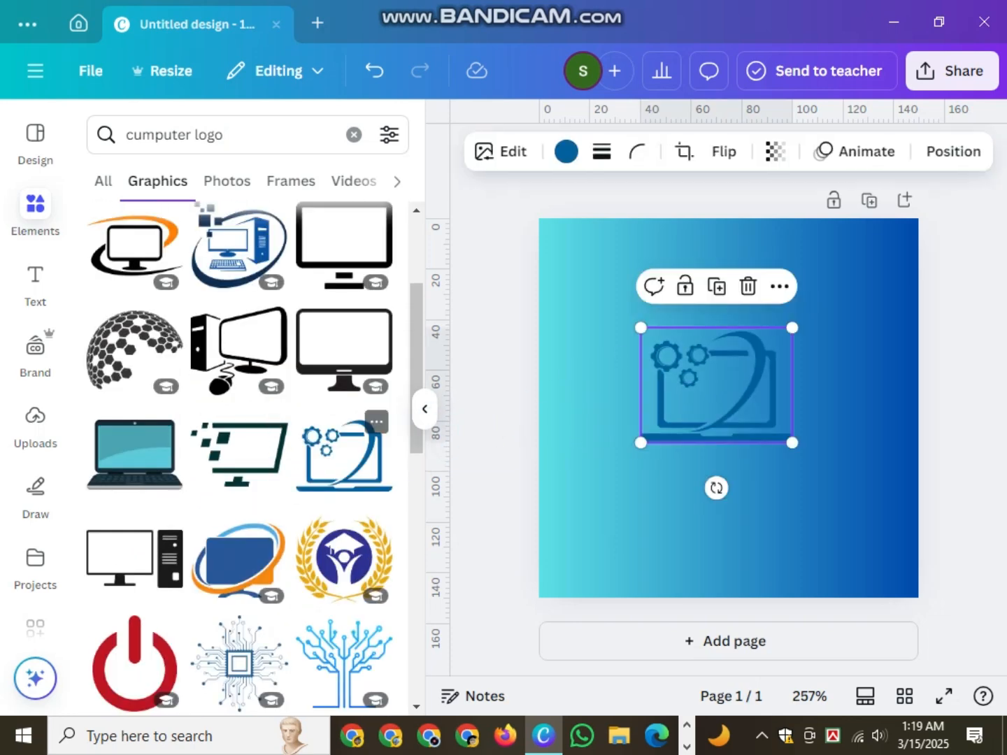
- Centre the gear-laptop graphic horizontally on the page and recolour it yellow
{"action": "left_click", "coordinate": [424, 409]}
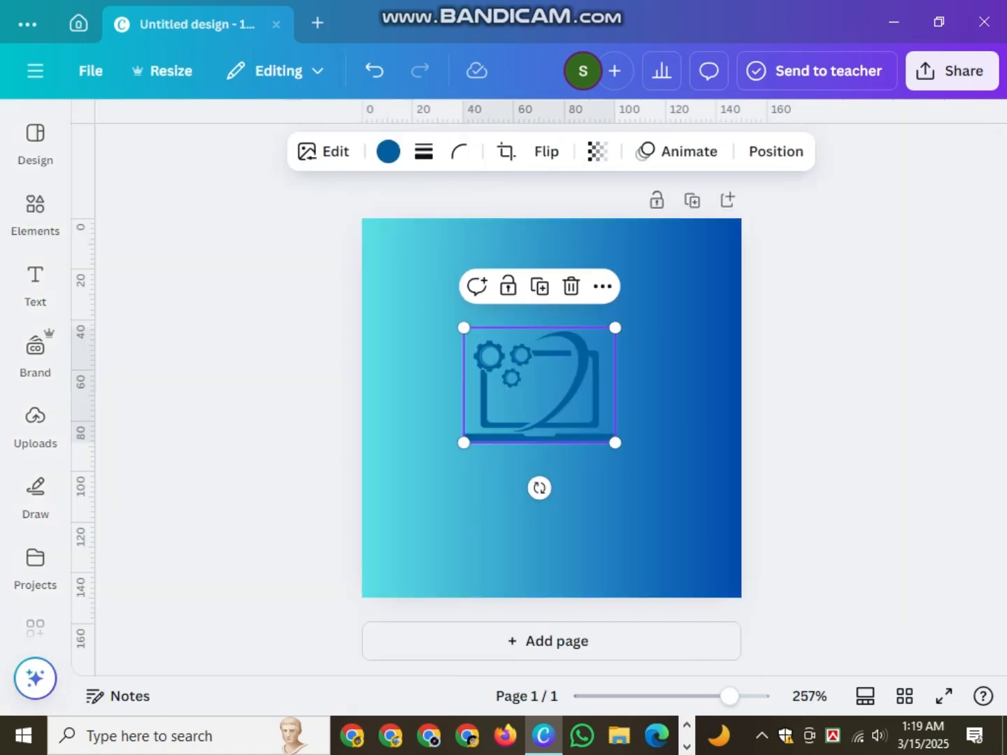
{"action": "left_click_drag", "start_coordinate": [539, 384], "coordinate": [551, 408]}
{"action": "left_click", "coordinate": [388, 151]}
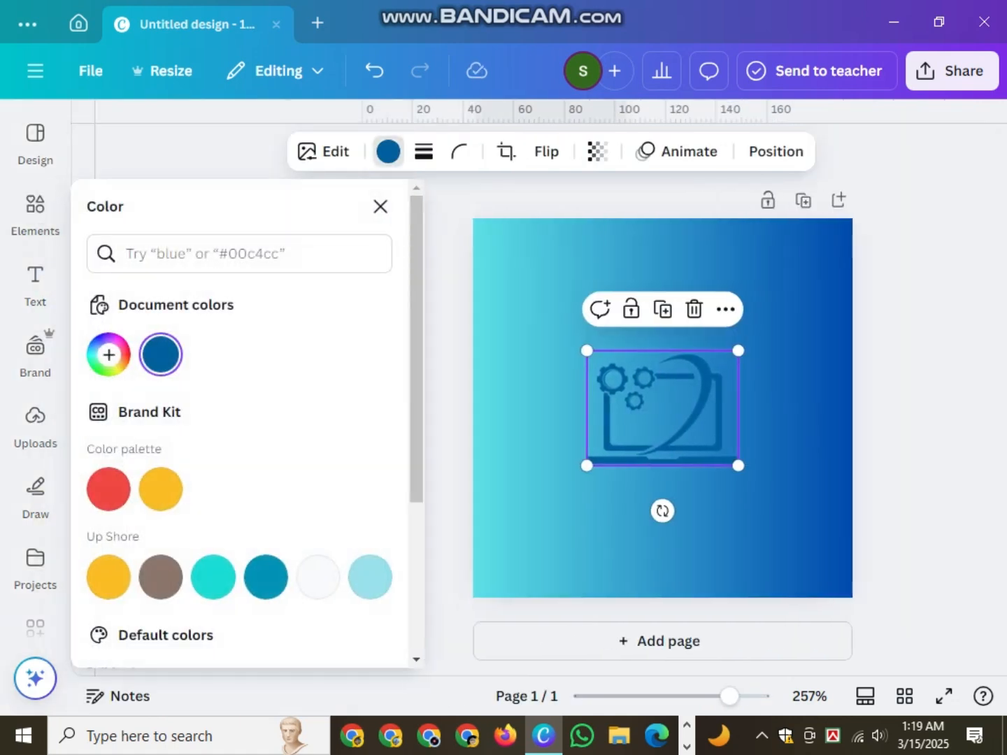
{"action": "left_click", "coordinate": [159, 487]}
{"action": "scroll", "coordinate": [159, 488], "scroll_direction": "down", "scroll_amount": 3}
{"action": "scroll", "coordinate": [266, 506], "scroll_direction": "down", "scroll_amount": 1}
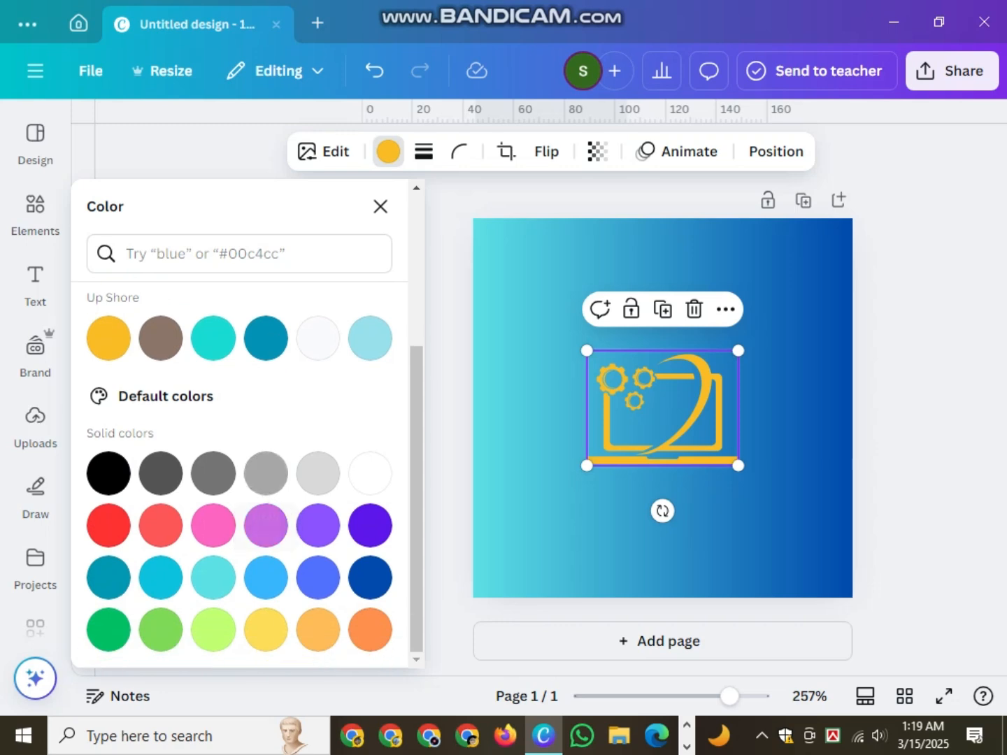
{"action": "left_click", "coordinate": [108, 524]}
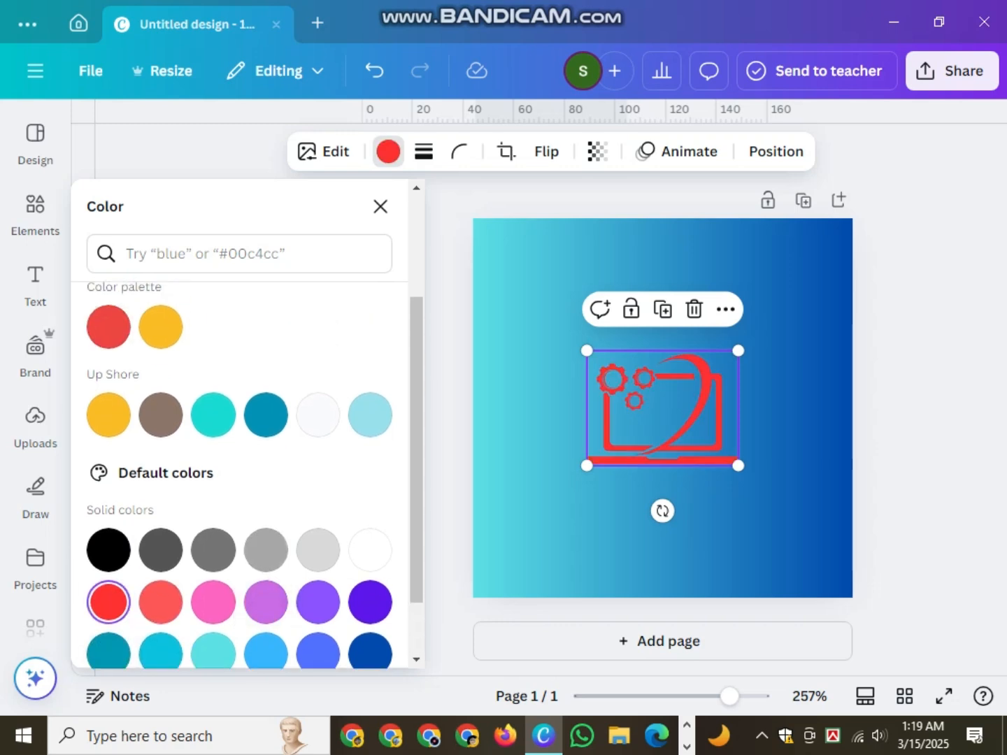
{"action": "left_click", "coordinate": [160, 348]}
{"action": "key", "text": "Escape"}
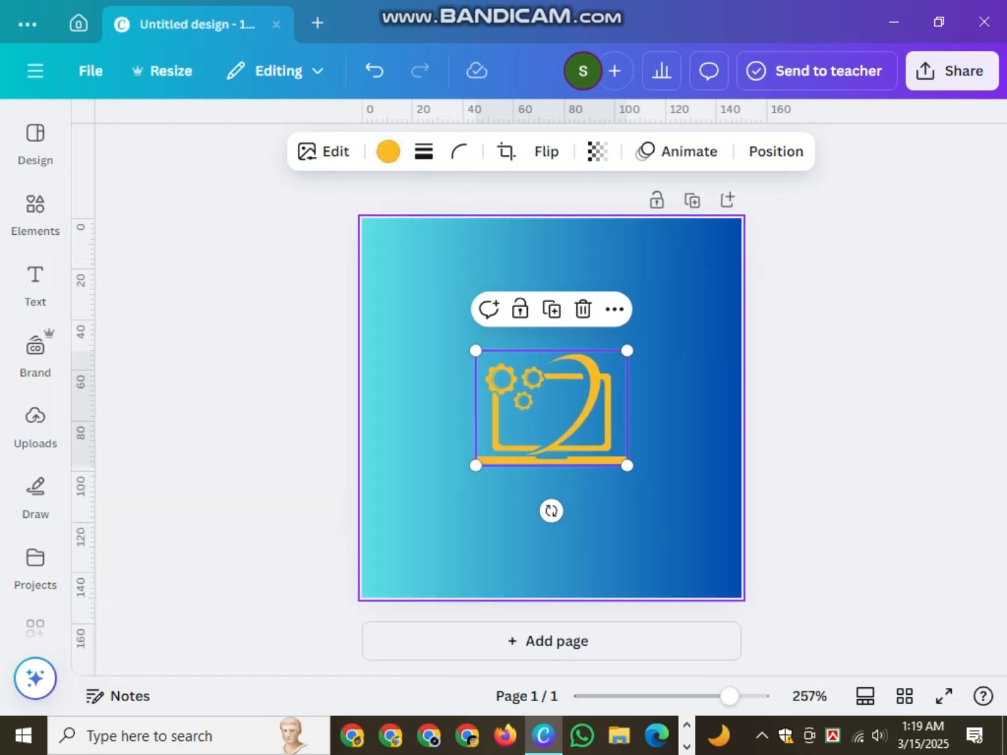
- Nudge the yellow logo so it sits just above the page's middle
{"action": "key", "text": "Escape"}
{"action": "left_click", "coordinate": [551, 409]}
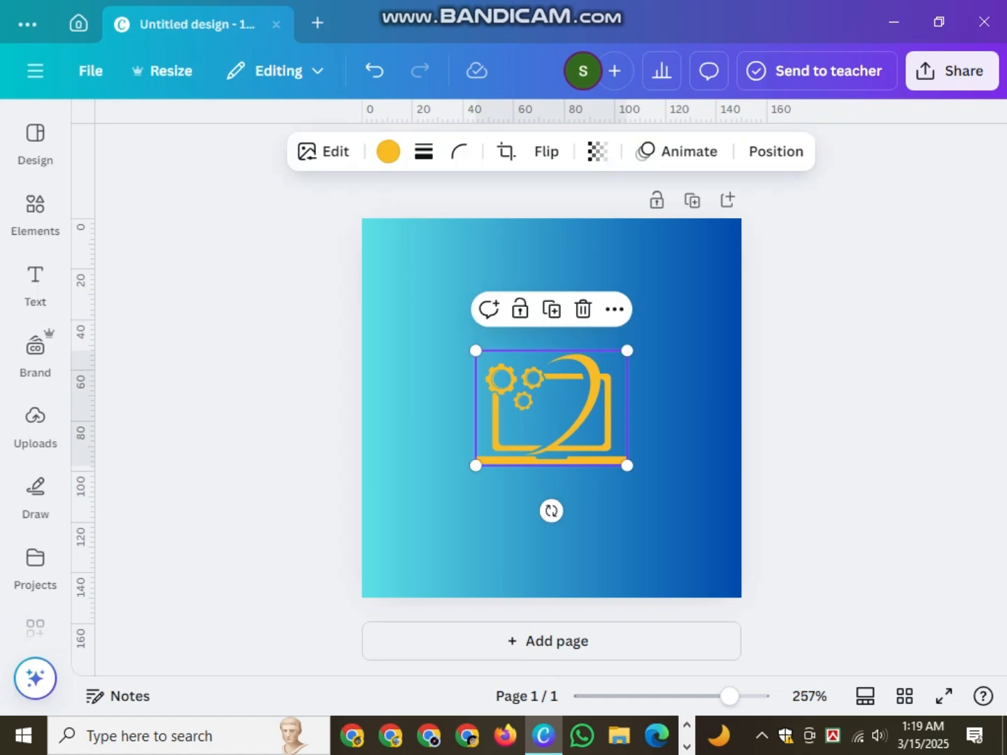
{"action": "key", "text": "Up"}
{"action": "key", "text": "Up"}
{"action": "key", "text": "Up"}
{"action": "key", "text": "Up"}
{"action": "key", "text": "Up"}
{"action": "key", "text": "Up"}
{"action": "key", "text": "Up"}
{"action": "key", "text": "Up"}
{"action": "key", "text": "Up"}
{"action": "key", "text": "Up"}
{"action": "key", "text": "Up"}
{"action": "key", "text": "Up"}
{"action": "key", "text": "Up"}
{"action": "key", "text": "Up"}
{"action": "key", "text": "Up"}
{"action": "key", "text": "Up"}
{"action": "key", "text": "Up"}
{"action": "key", "text": "Up"}
{"action": "key", "text": "Up"}
{"action": "key", "text": "Down"}
{"action": "key", "text": "Down"}
{"action": "key", "text": "Down"}
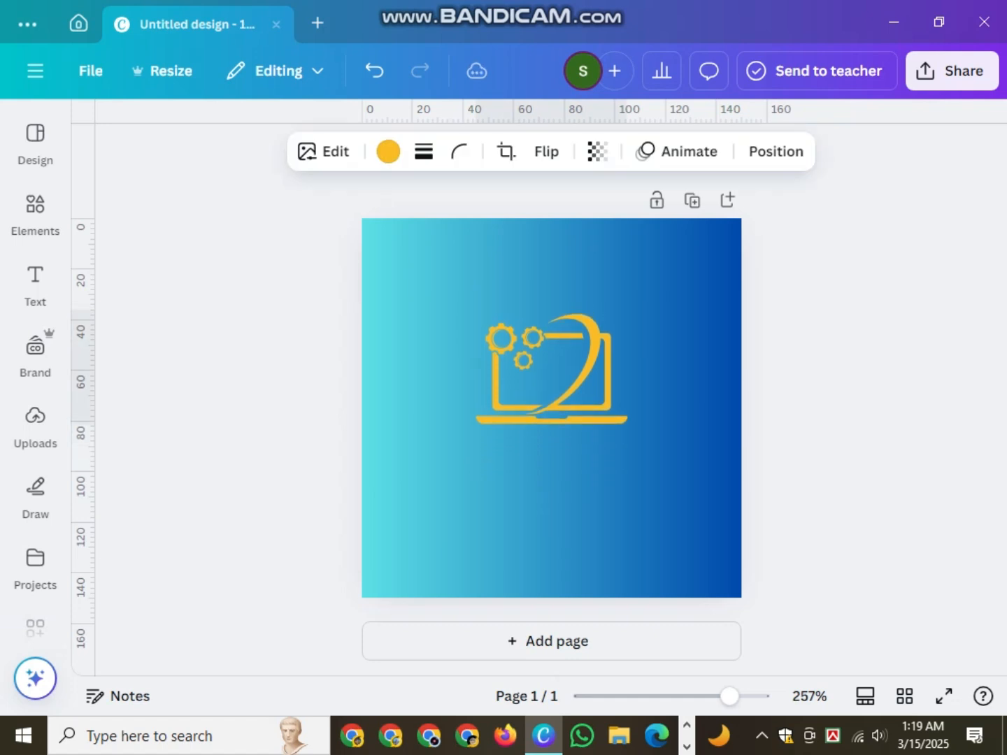
{"action": "key", "text": "Escape"}
- Add a heading below the logo and centre it horizontally on the page
{"action": "left_click", "coordinate": [35, 285]}
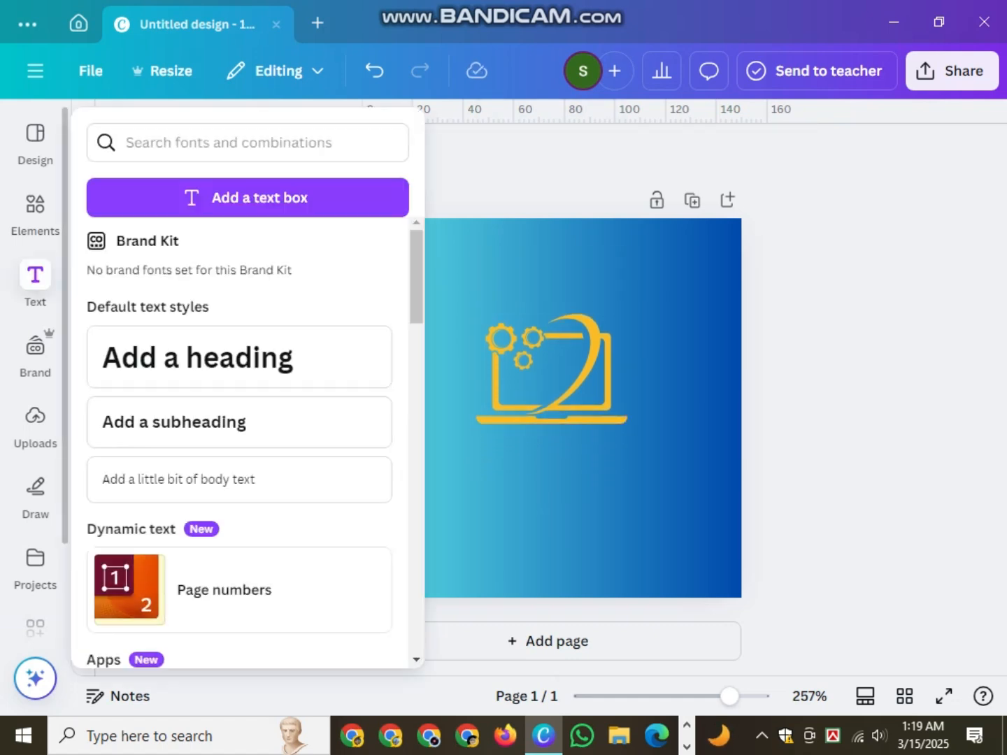
{"action": "left_click_drag", "start_coordinate": [198, 349], "coordinate": [722, 473]}
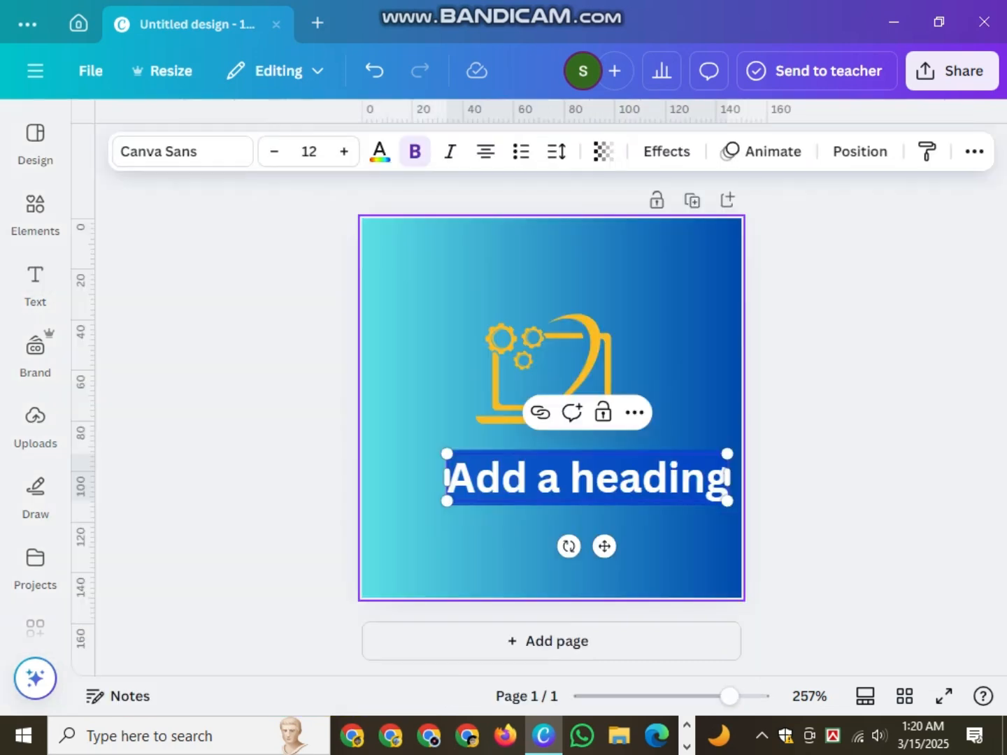
{"action": "key", "text": "Escape"}
{"action": "left_click_drag", "start_coordinate": [587, 478], "coordinate": [552, 473]}
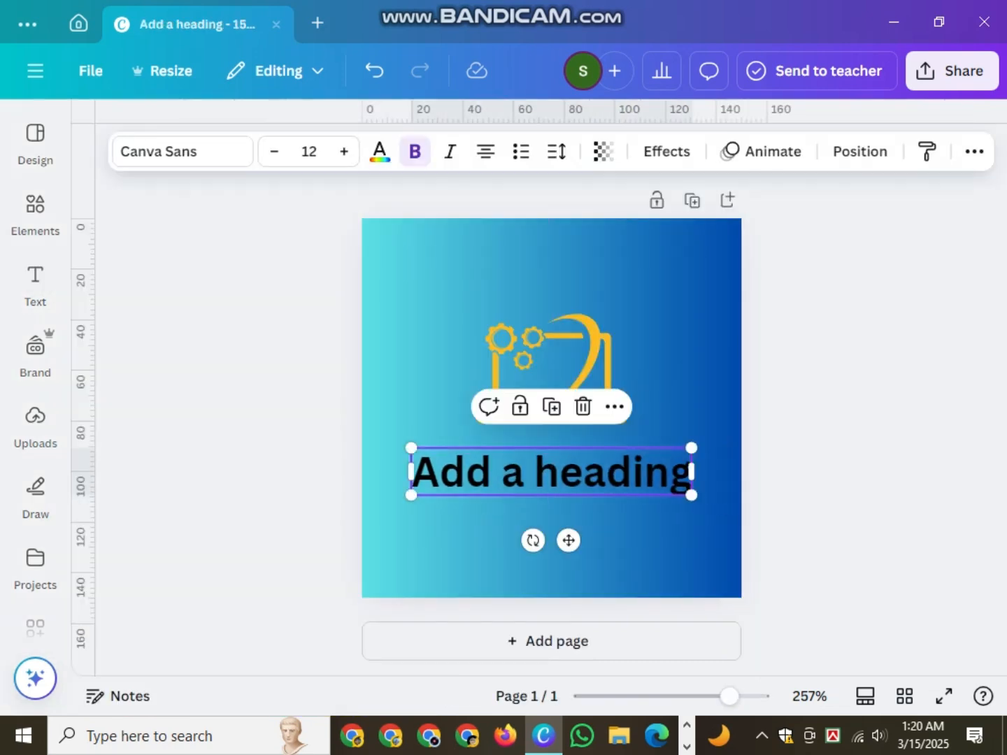
- Replace the heading placeholder text with the designer's full name
{"action": "double_click", "coordinate": [552, 473]}
{"action": "key", "text": "BackSpace"}
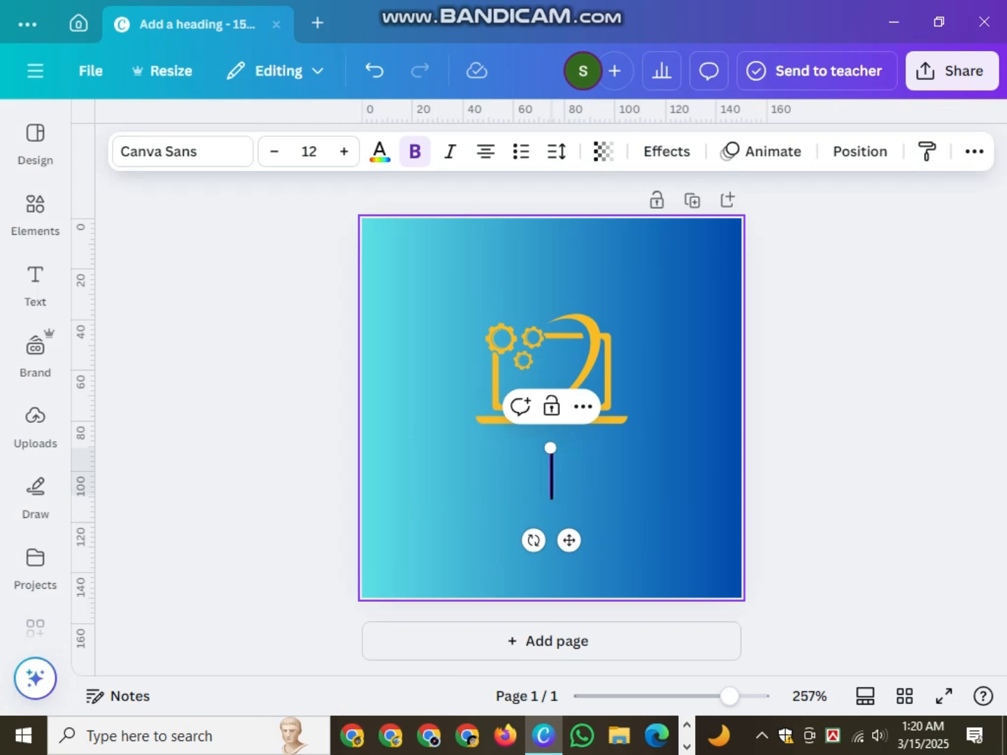
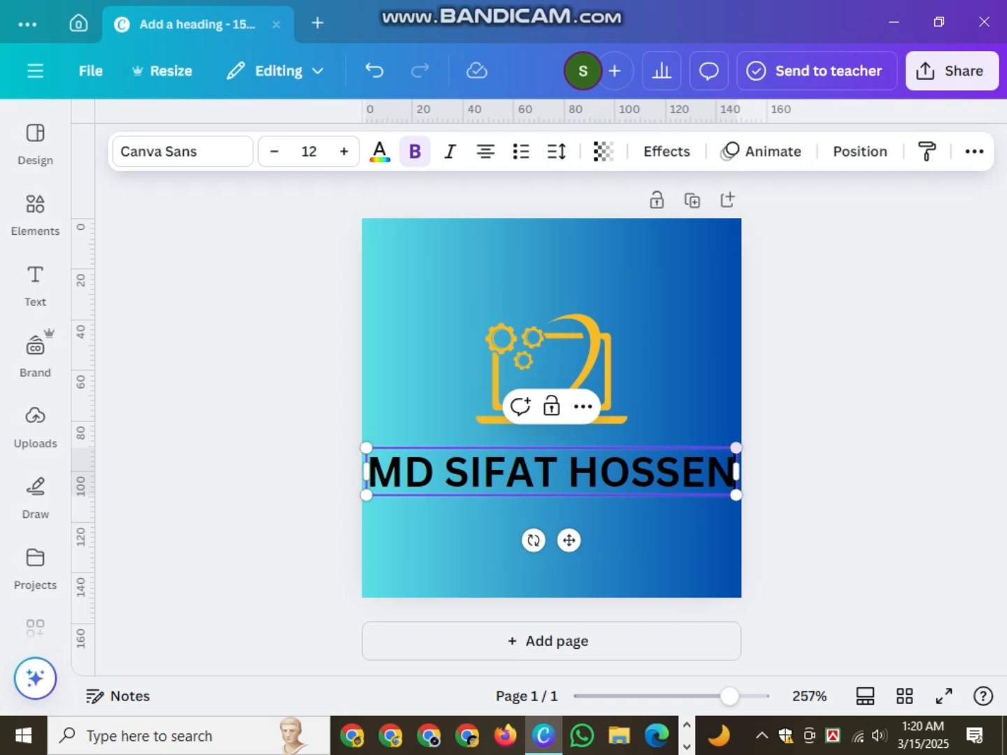
{"action": "key", "text": "Escape"}
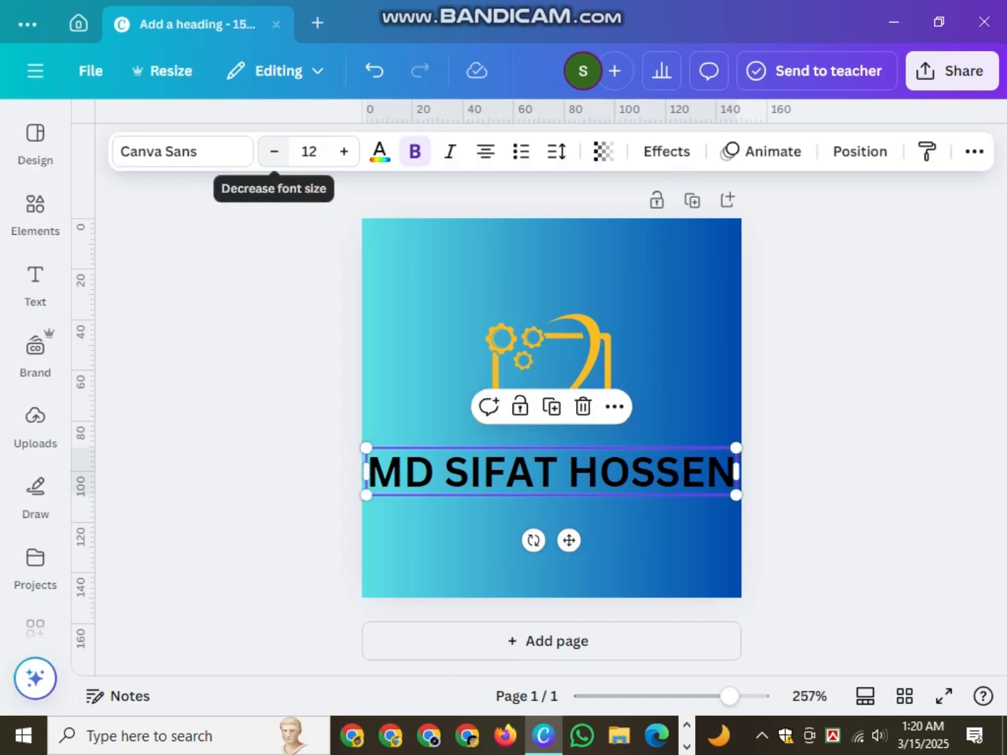
- Set the name heading's font to Norwester
{"action": "left_click", "coordinate": [182, 151]}
{"action": "scroll", "coordinate": [237, 450], "scroll_direction": "down", "scroll_amount": 2}
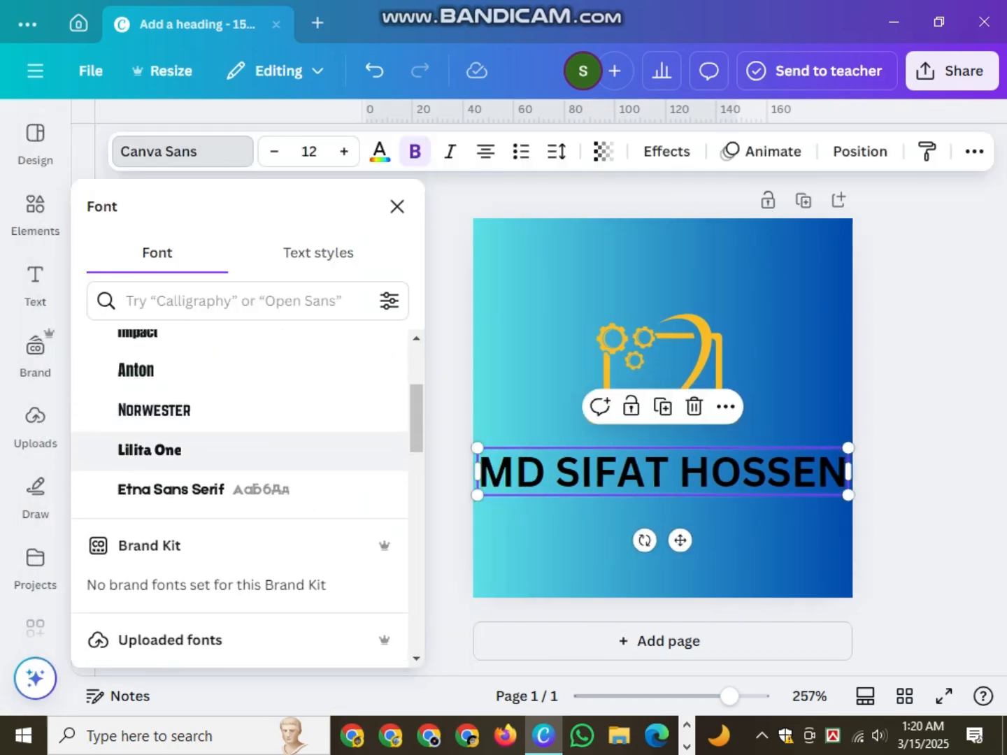
{"action": "scroll", "coordinate": [238, 449], "scroll_direction": "down", "scroll_amount": 2}
{"action": "scroll", "coordinate": [238, 450], "scroll_direction": "up", "scroll_amount": 2}
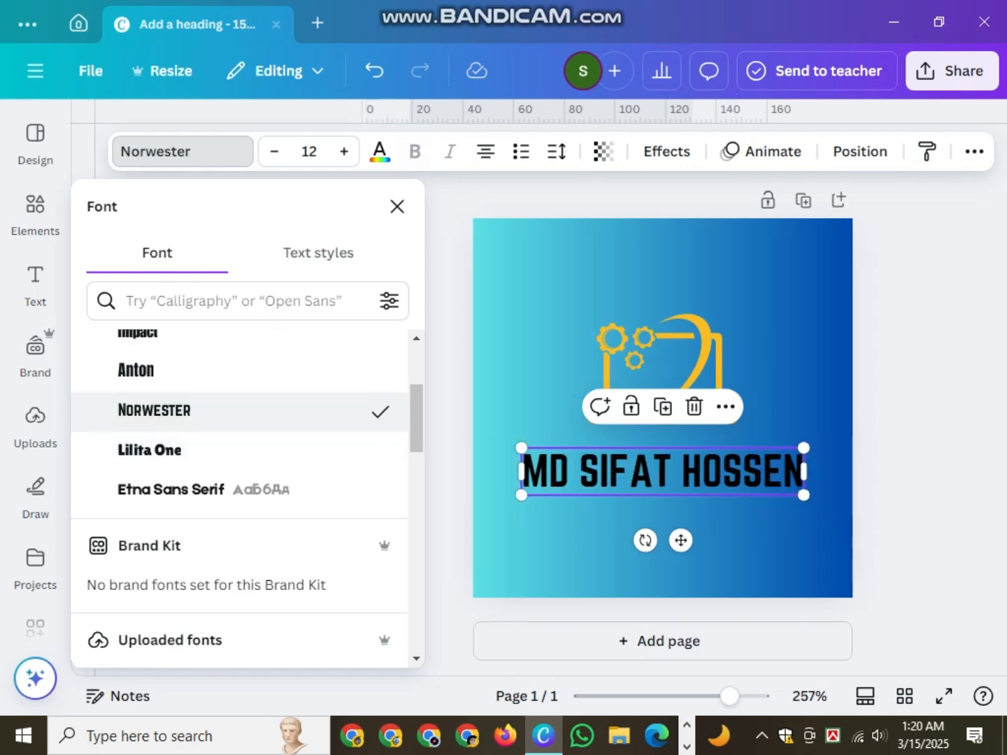
{"action": "scroll", "coordinate": [238, 462], "scroll_direction": "up", "scroll_amount": 1}
{"action": "left_click", "coordinate": [237, 470]}
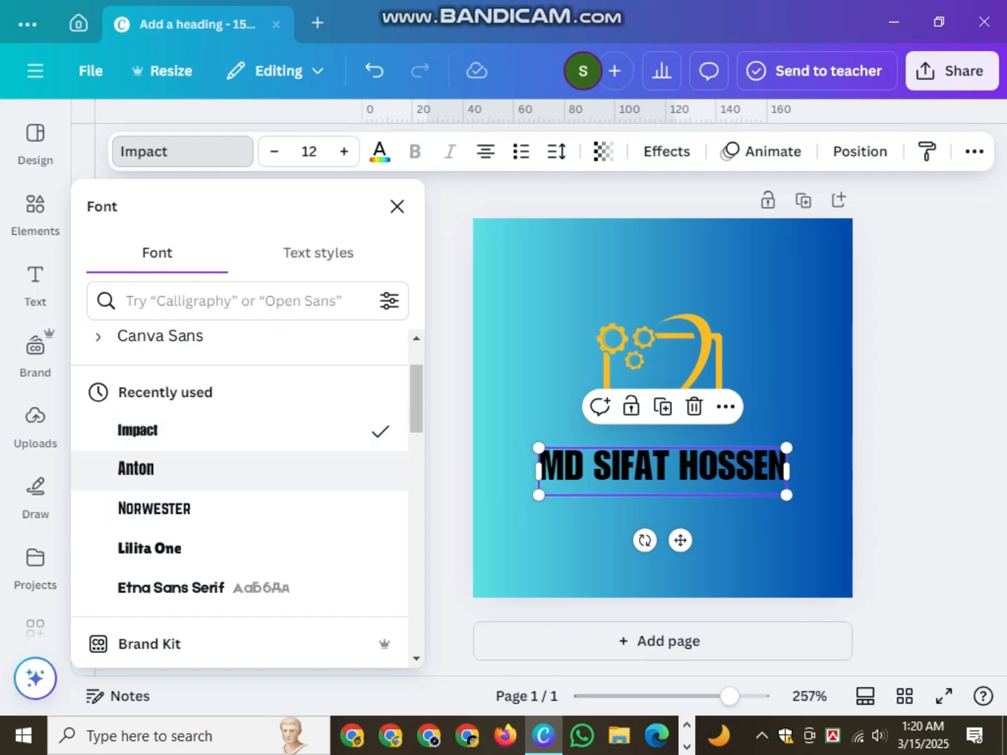
{"action": "left_click", "coordinate": [209, 508]}
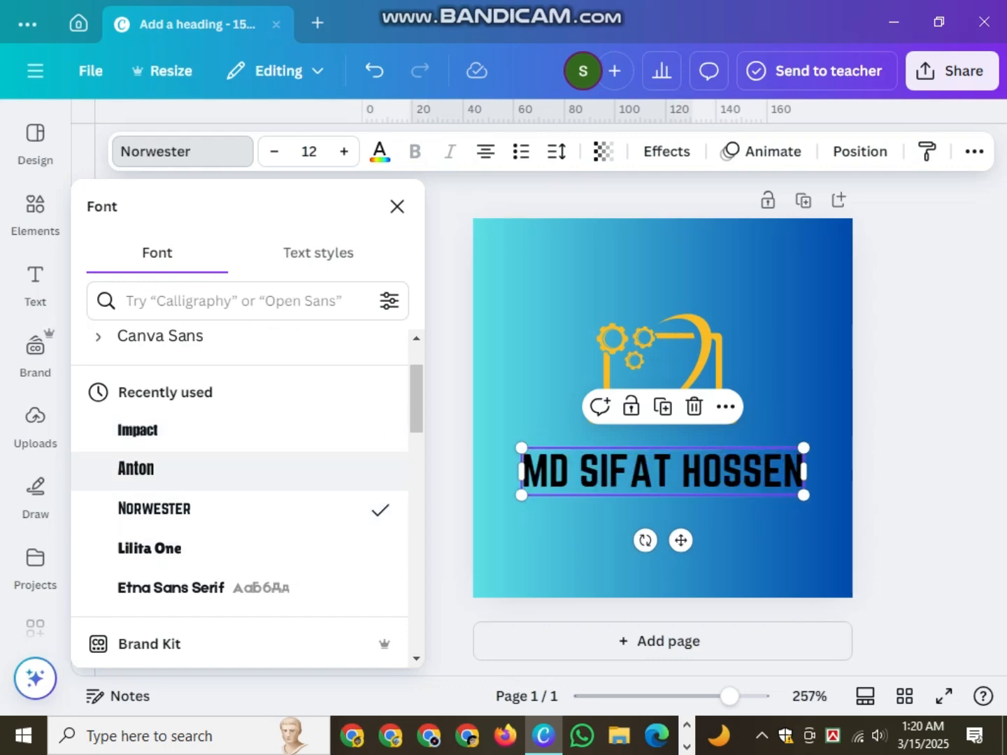
{"action": "scroll", "coordinate": [238, 476], "scroll_direction": "down", "scroll_amount": 6}
{"action": "scroll", "coordinate": [238, 463], "scroll_direction": "down", "scroll_amount": 7}
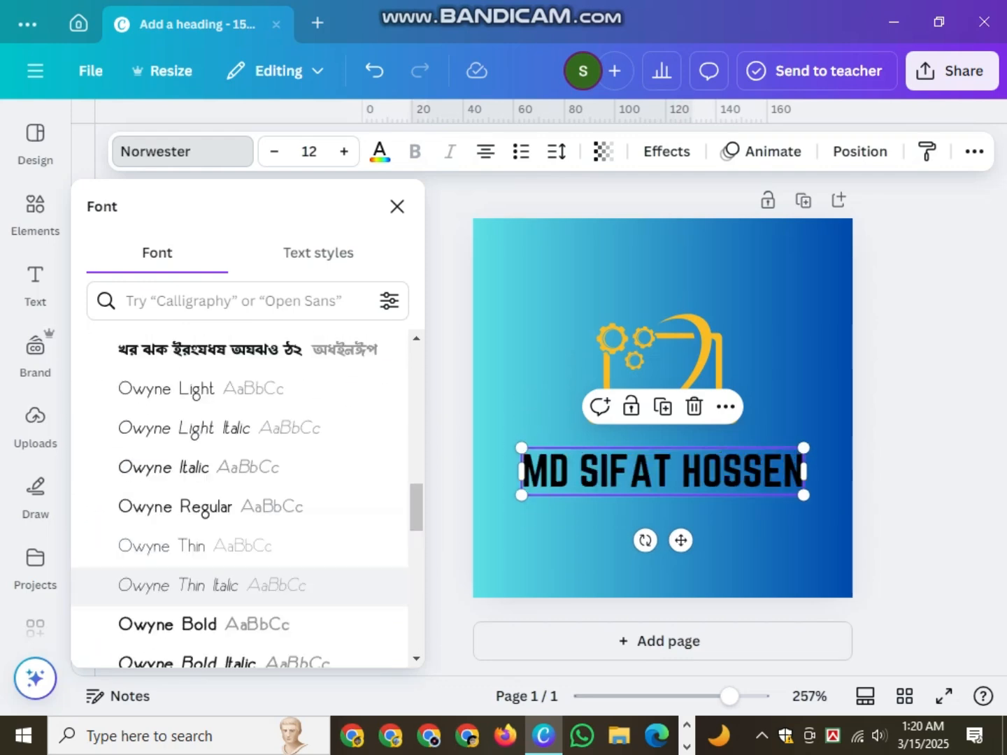
{"action": "scroll", "coordinate": [237, 463], "scroll_direction": "up", "scroll_amount": 10}
{"action": "key", "text": "Escape"}
{"action": "key", "text": "Escape"}
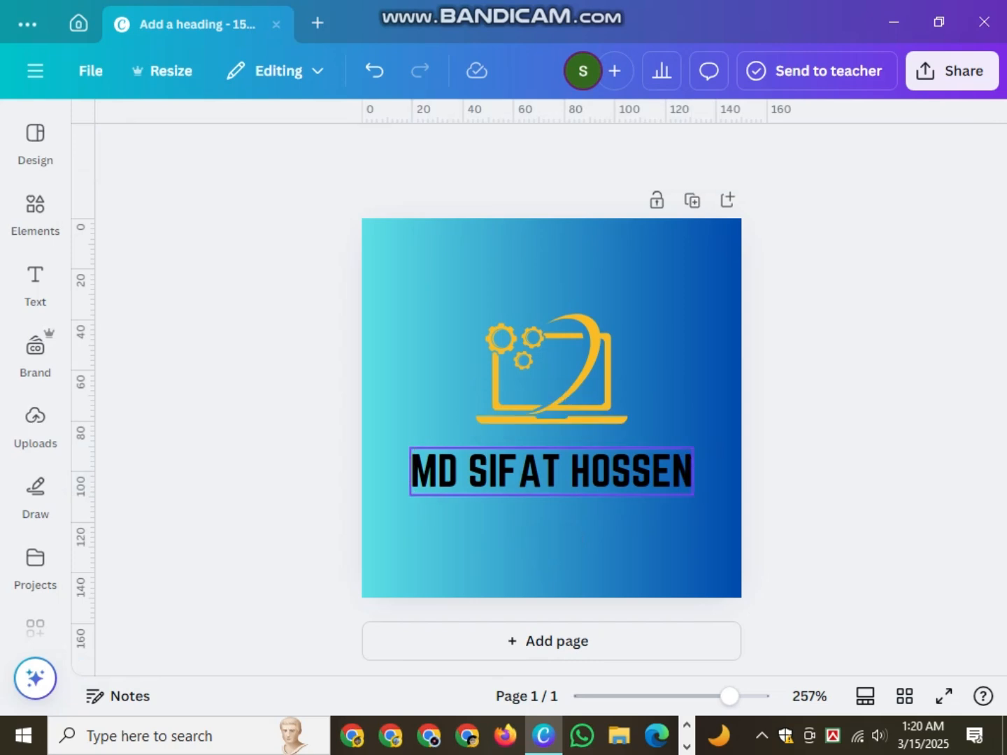
{"action": "mouse_move", "coordinate": [551, 472]}
{"action": "left_mouse_down"}
{"action": "mouse_move", "coordinate": [540, 476]}
{"action": "mouse_move", "coordinate": [551, 475]}
{"action": "left_mouse_up"}
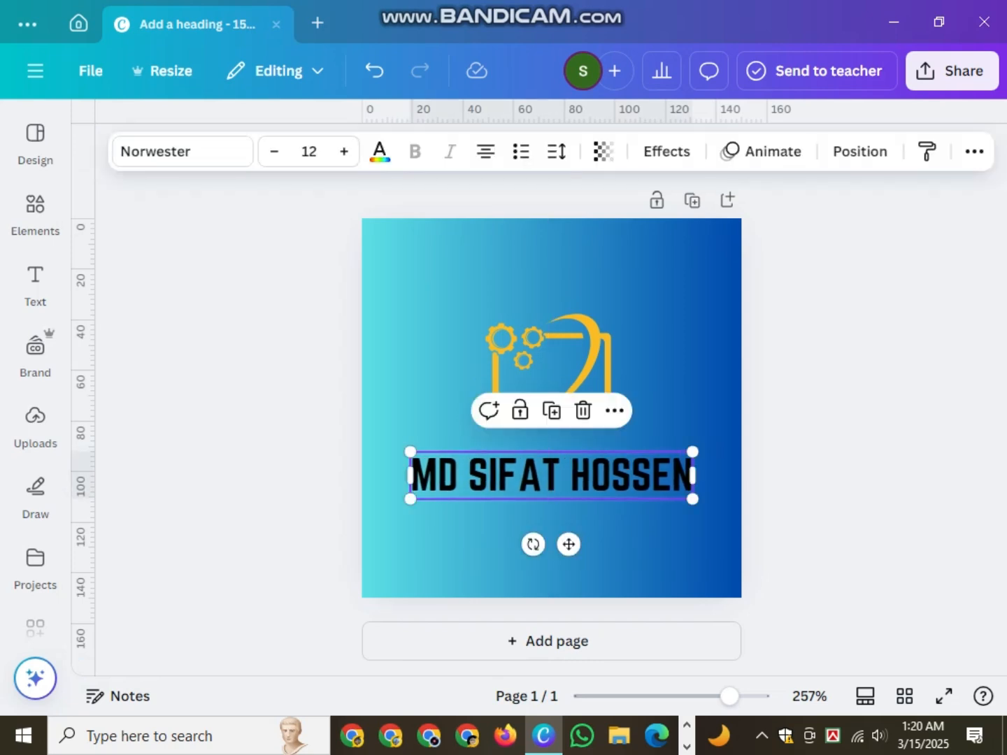
- Keep the name text black and move it up just beneath the laptop graphic
{"action": "left_click", "coordinate": [379, 151]}
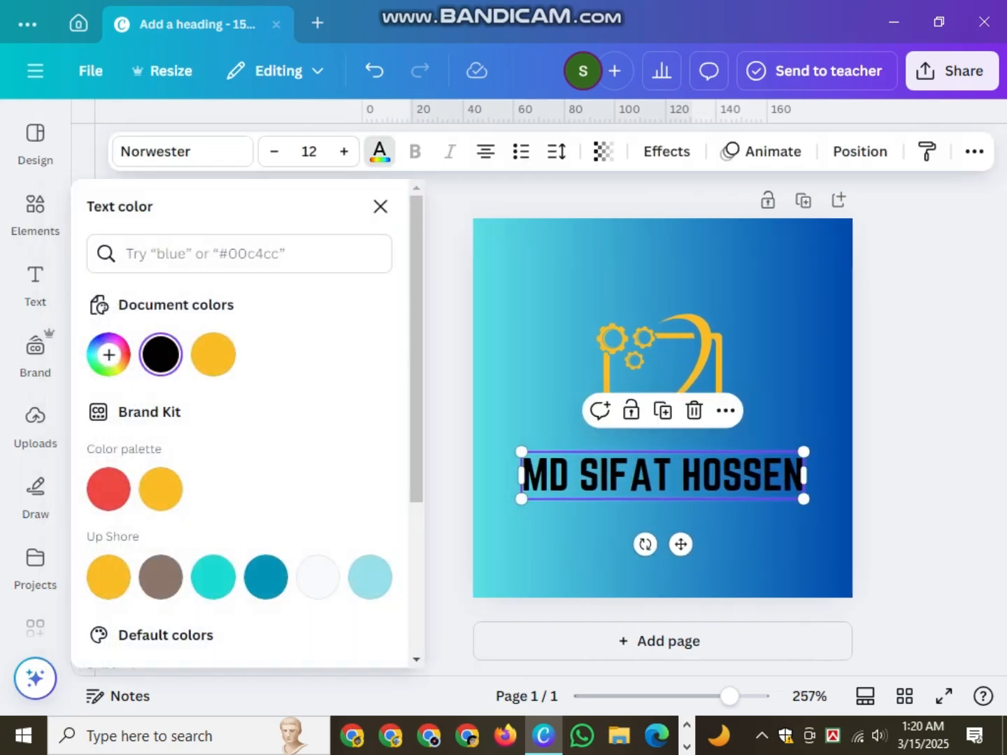
{"action": "left_click", "coordinate": [318, 577]}
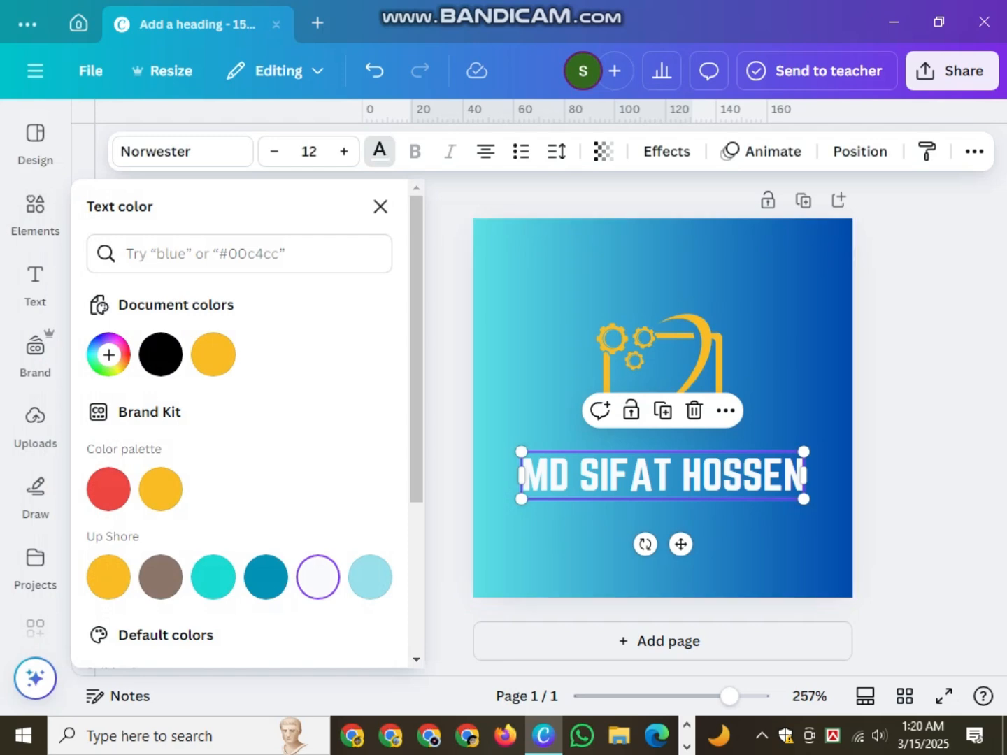
{"action": "left_click", "coordinate": [214, 355]}
{"action": "left_click", "coordinate": [160, 355]}
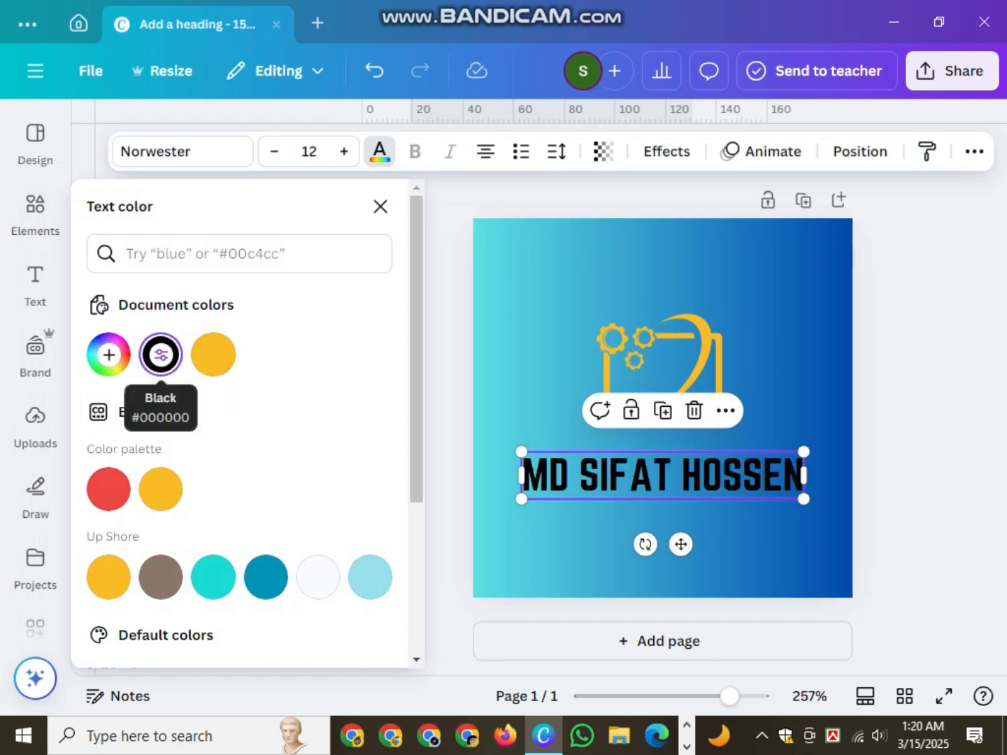
{"action": "key", "text": "Escape"}
{"action": "key", "text": "Escape"}
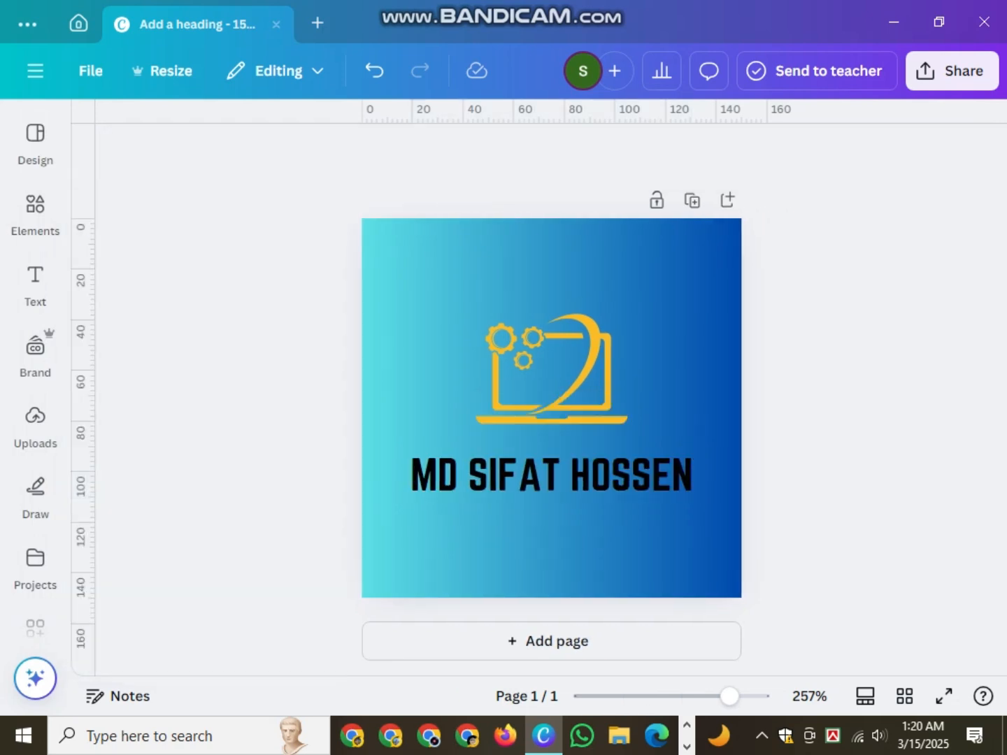
{"action": "left_click", "coordinate": [551, 476]}
{"action": "left_click_drag", "start_coordinate": [550, 475], "coordinate": [551, 450]}
- Place a subheading under the name, centre it, and change its text to 'DIGITAL MARKETING'
{"action": "left_click", "coordinate": [35, 210]}
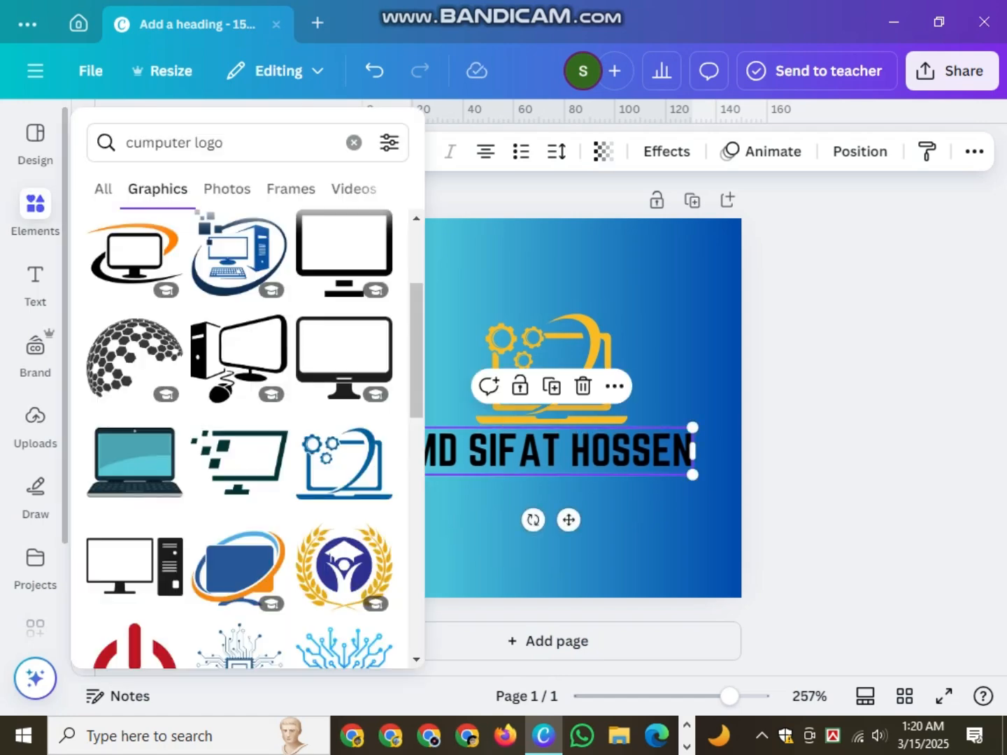
{"action": "left_click", "coordinate": [35, 280]}
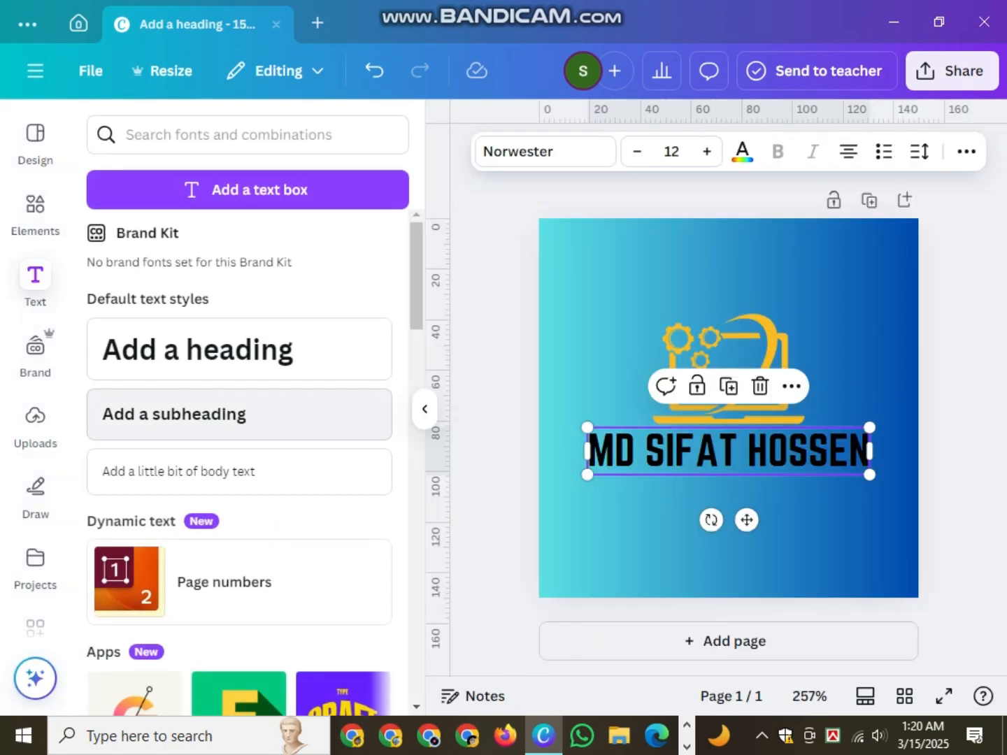
{"action": "left_click_drag", "start_coordinate": [175, 414], "coordinate": [735, 508]}
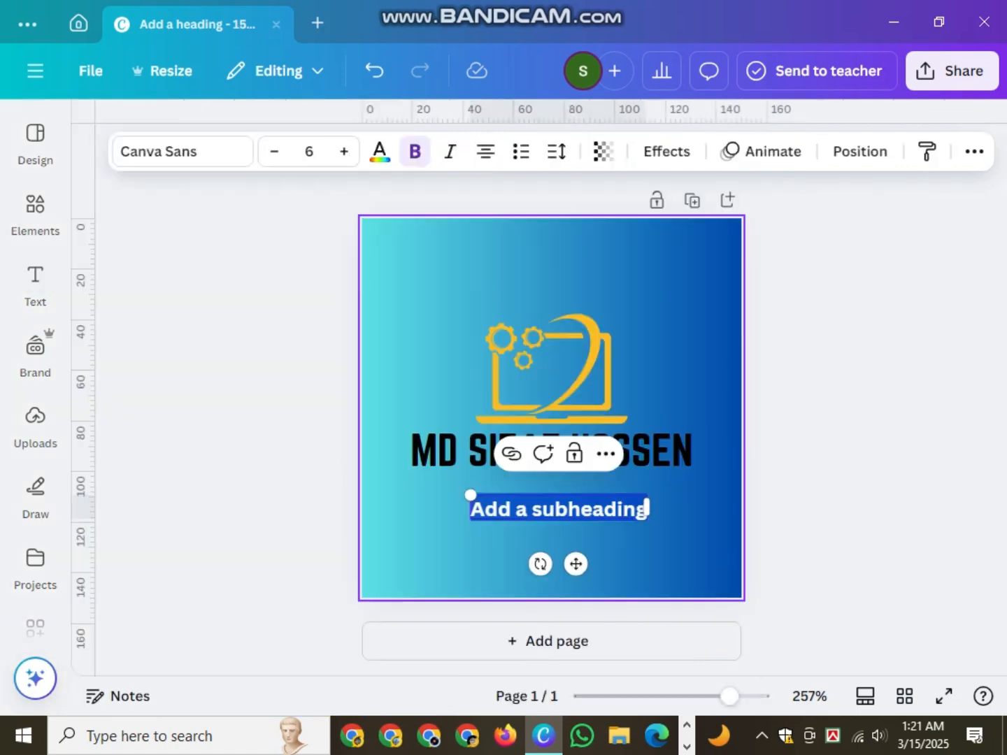
{"action": "left_click_drag", "start_coordinate": [646, 508], "coordinate": [639, 509]}
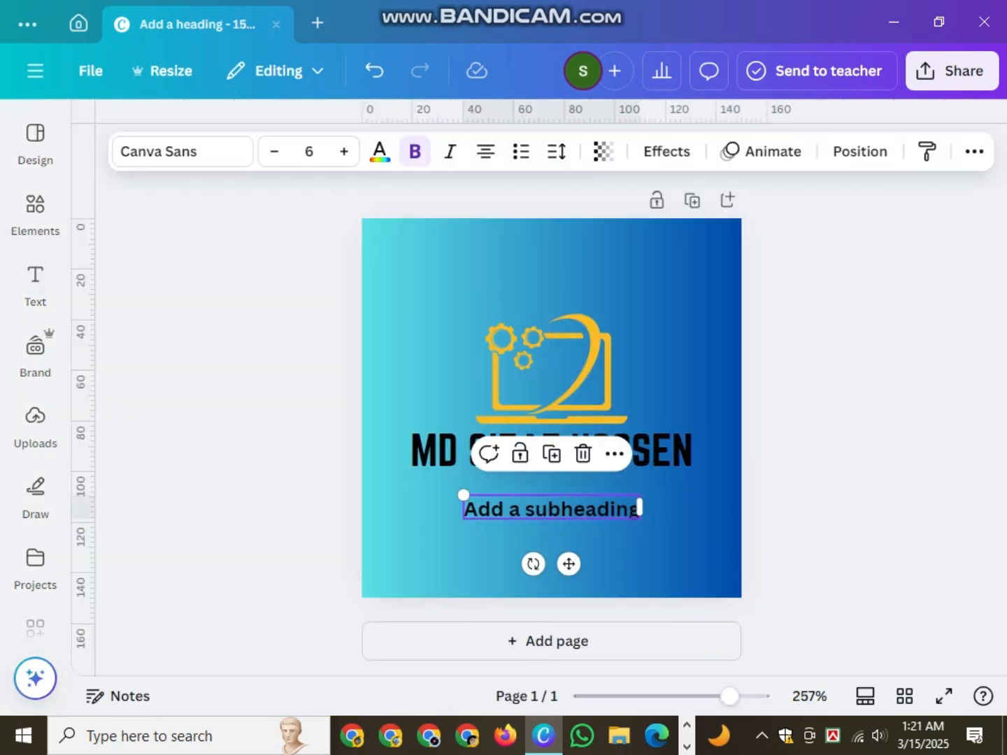
{"action": "left_click", "coordinate": [639, 508]}
{"action": "key", "text": "BackSpace"}
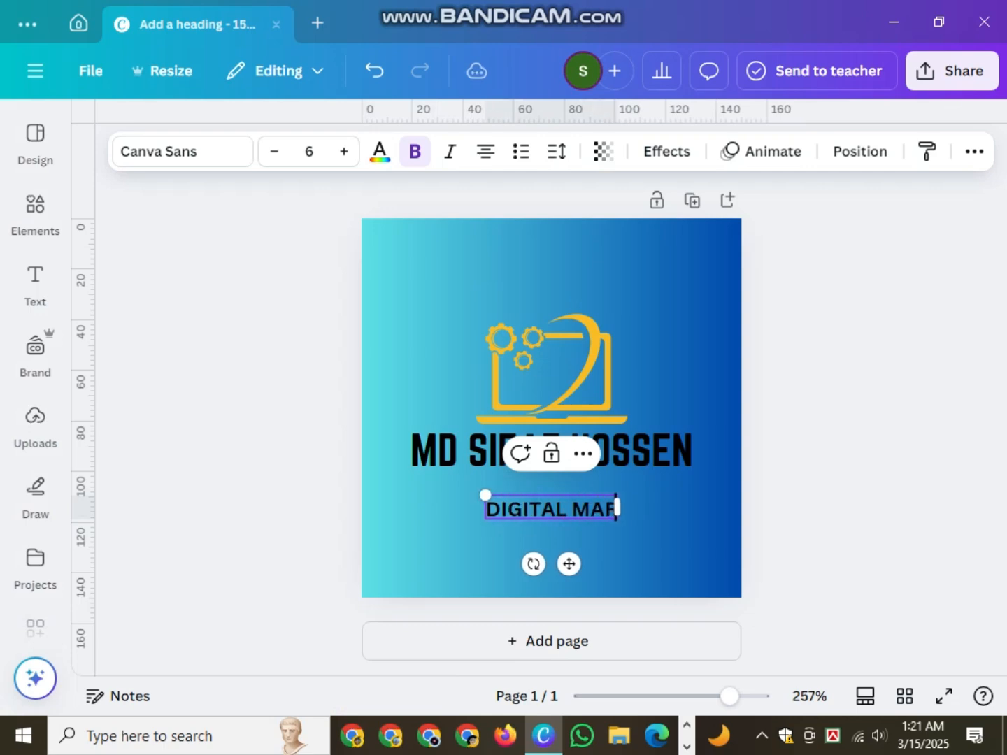
{"action": "type", "text": "ING"}
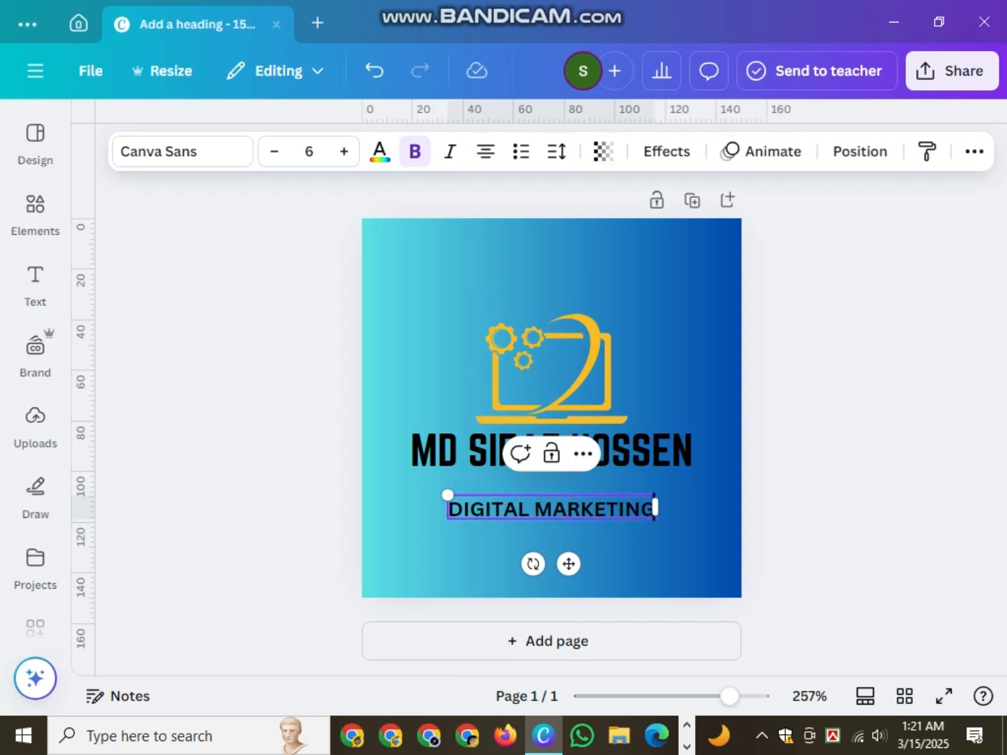
{"action": "key", "text": "Escape"}
{"action": "left_click", "coordinate": [551, 508]}
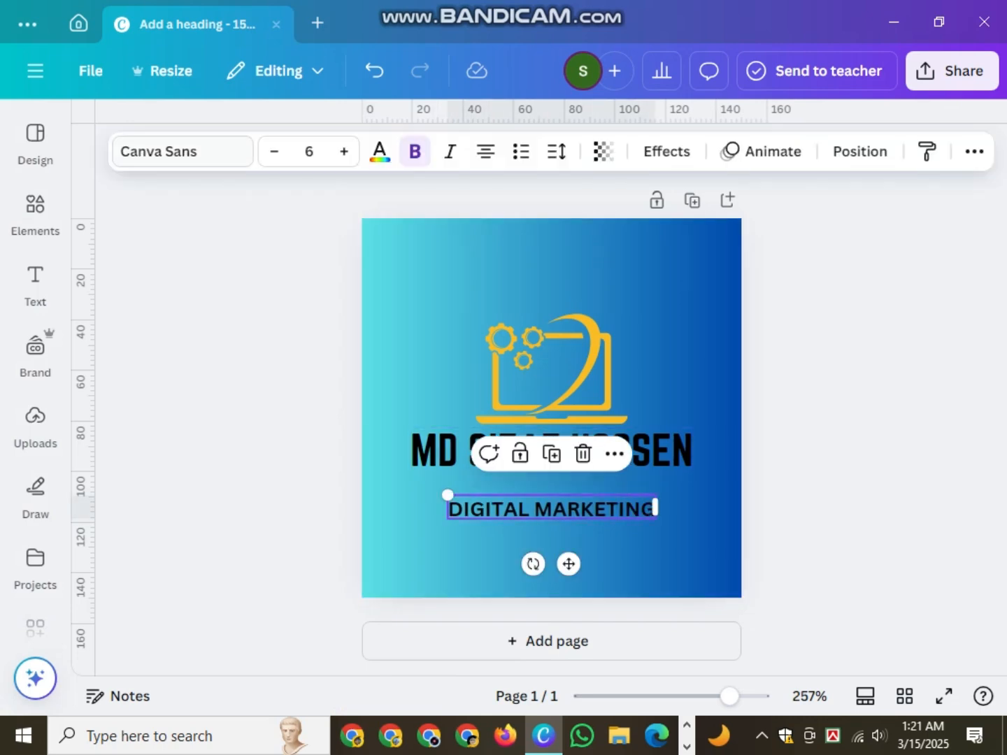
- Set the DIGITAL MARKETING subheading in Norwester and move it up under the name
{"action": "left_click", "coordinate": [183, 151]}
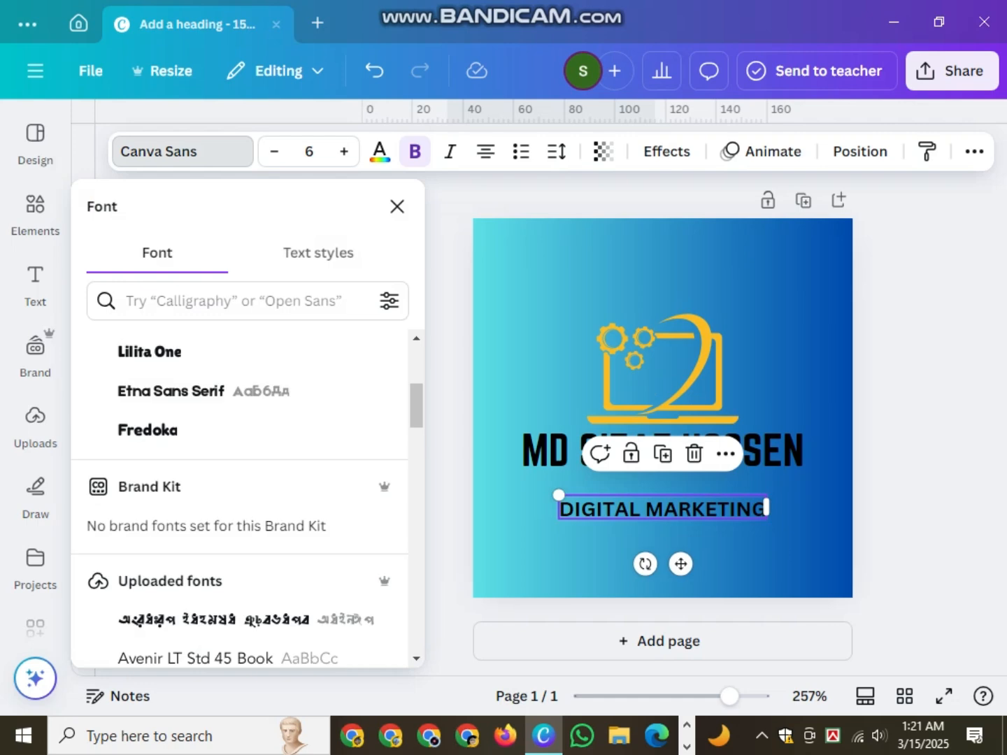
{"action": "scroll", "coordinate": [238, 419], "scroll_direction": "up", "scroll_amount": 2}
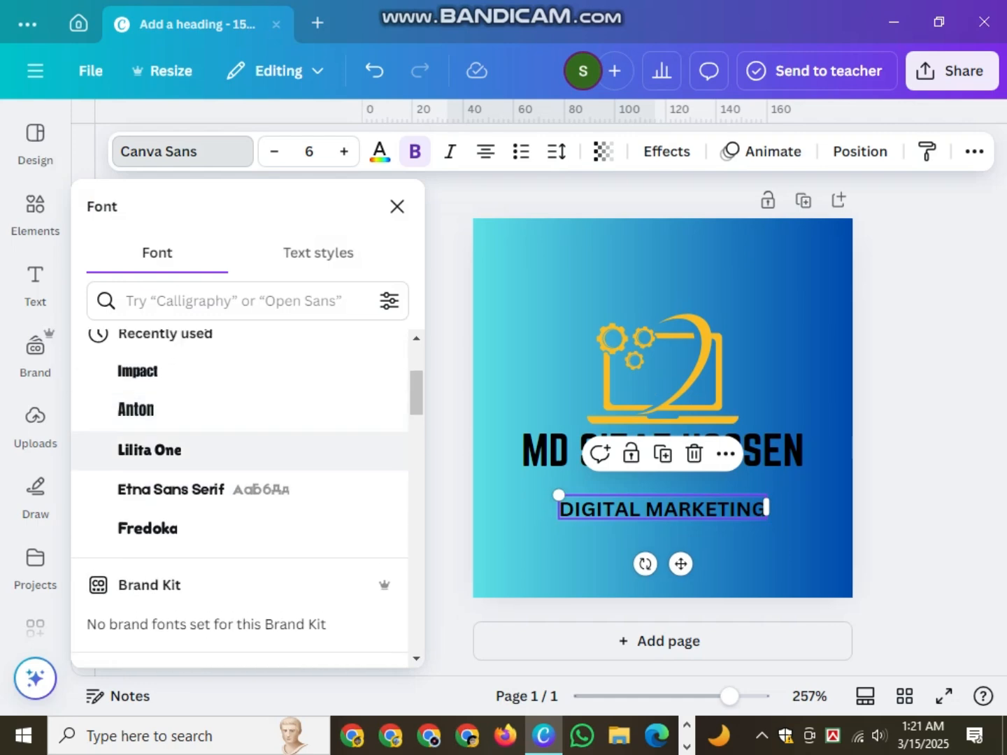
{"action": "scroll", "coordinate": [237, 412], "scroll_direction": "up", "scroll_amount": 3}
{"action": "left_click", "coordinate": [210, 473]}
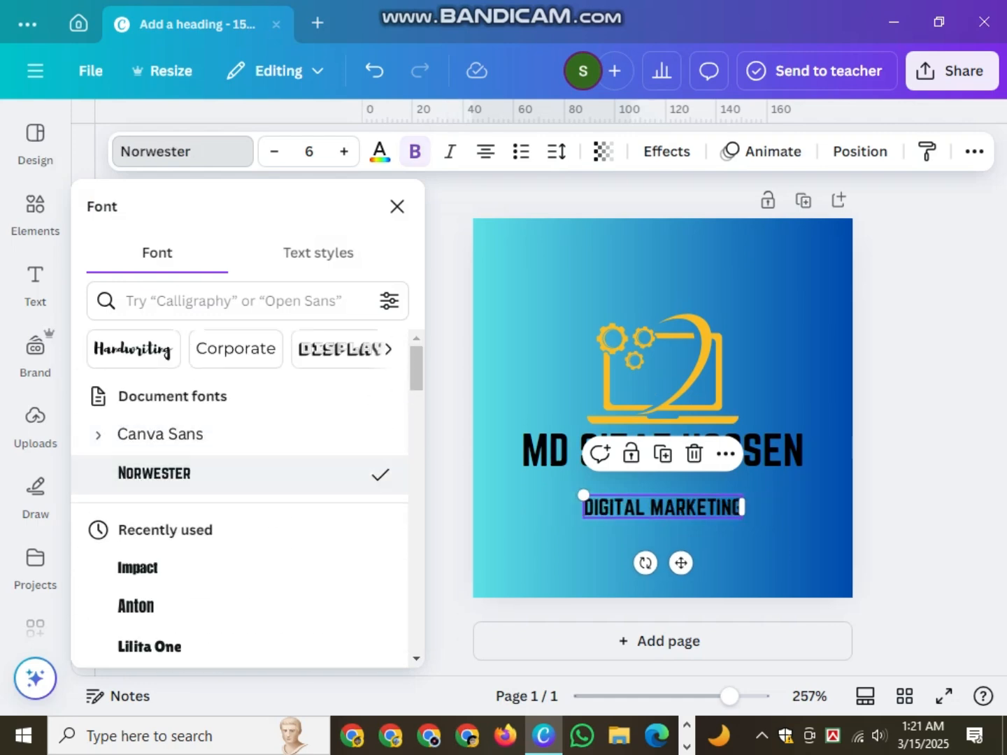
{"action": "key", "text": "Escape"}
{"action": "key", "text": "Escape"}
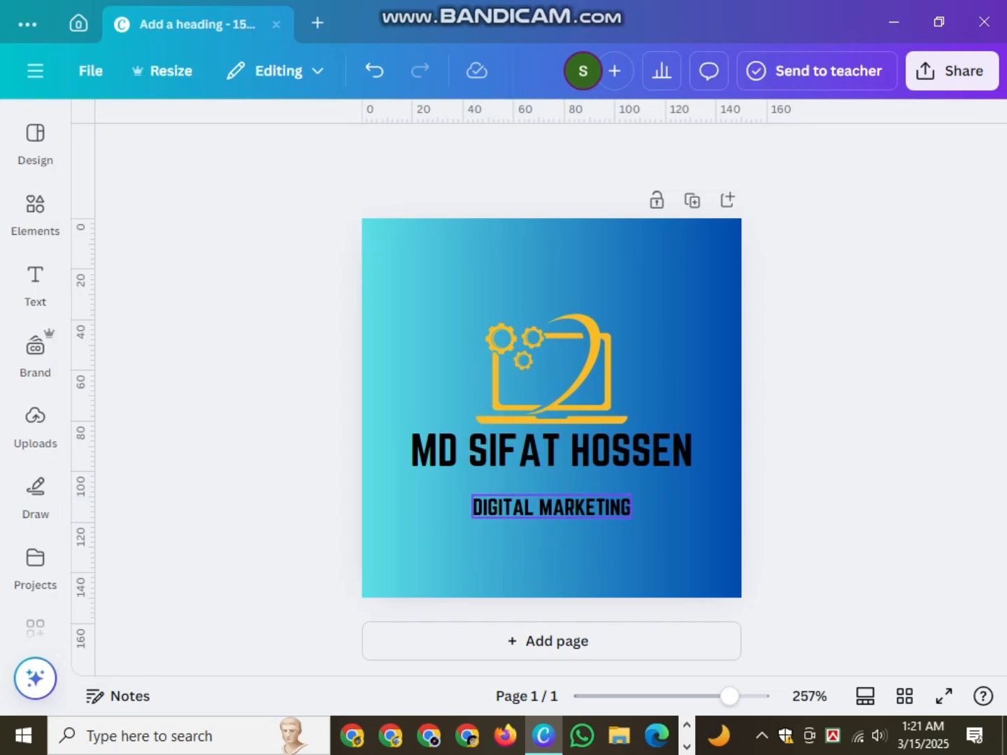
{"action": "left_click", "coordinate": [551, 507]}
{"action": "left_click_drag", "start_coordinate": [551, 507], "coordinate": [551, 489]}
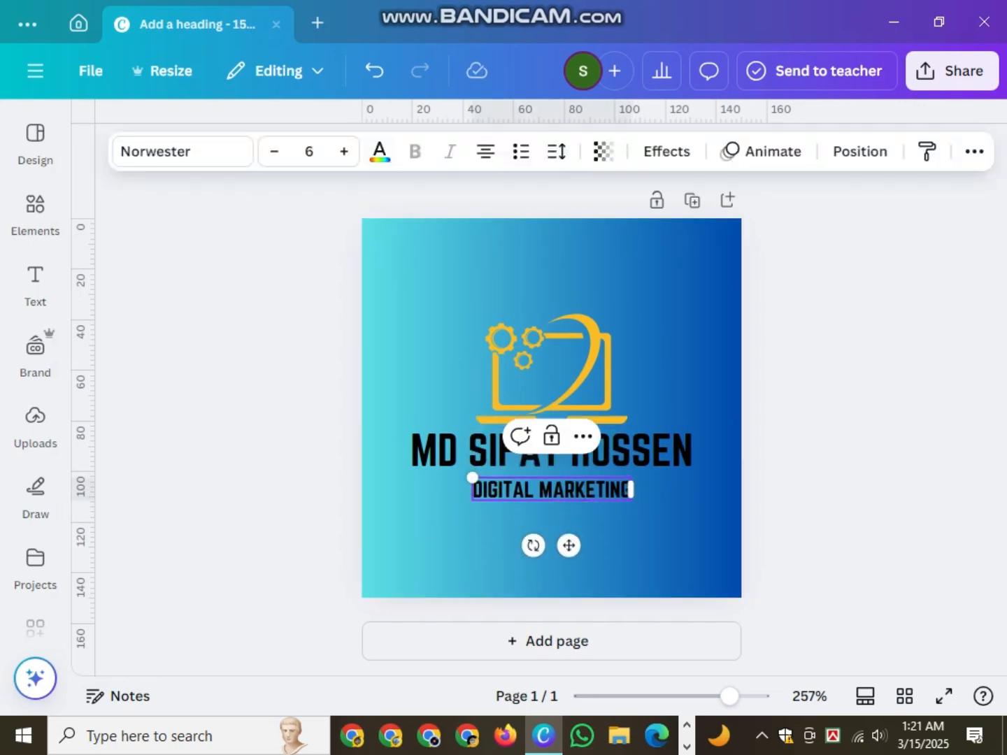
- Colour the DIGITAL MARKETING subheading yellow
{"action": "left_click", "coordinate": [379, 151]}
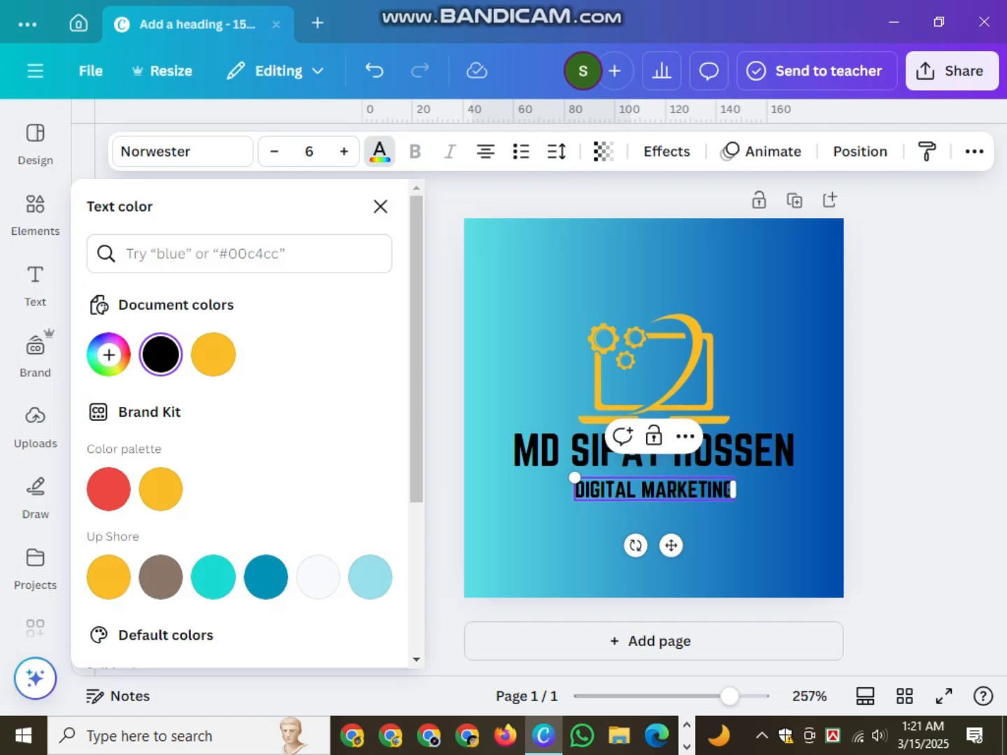
{"action": "key", "text": "Escape"}
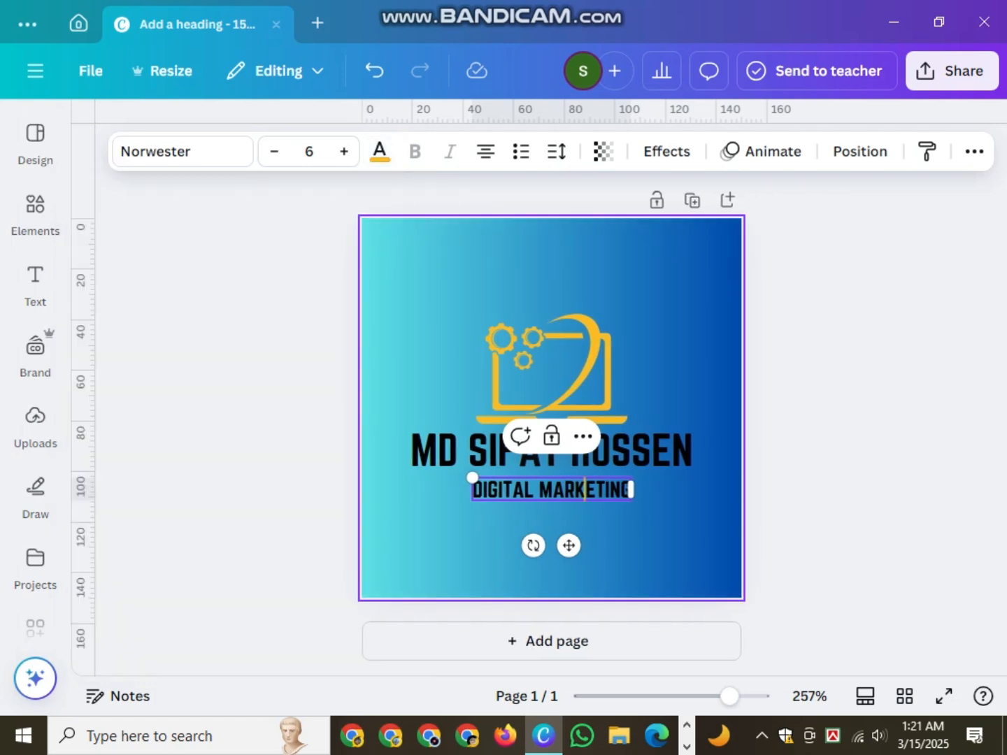
{"action": "key", "text": "Escape"}
{"action": "left_click", "coordinate": [551, 490]}
{"action": "left_click", "coordinate": [380, 151]}
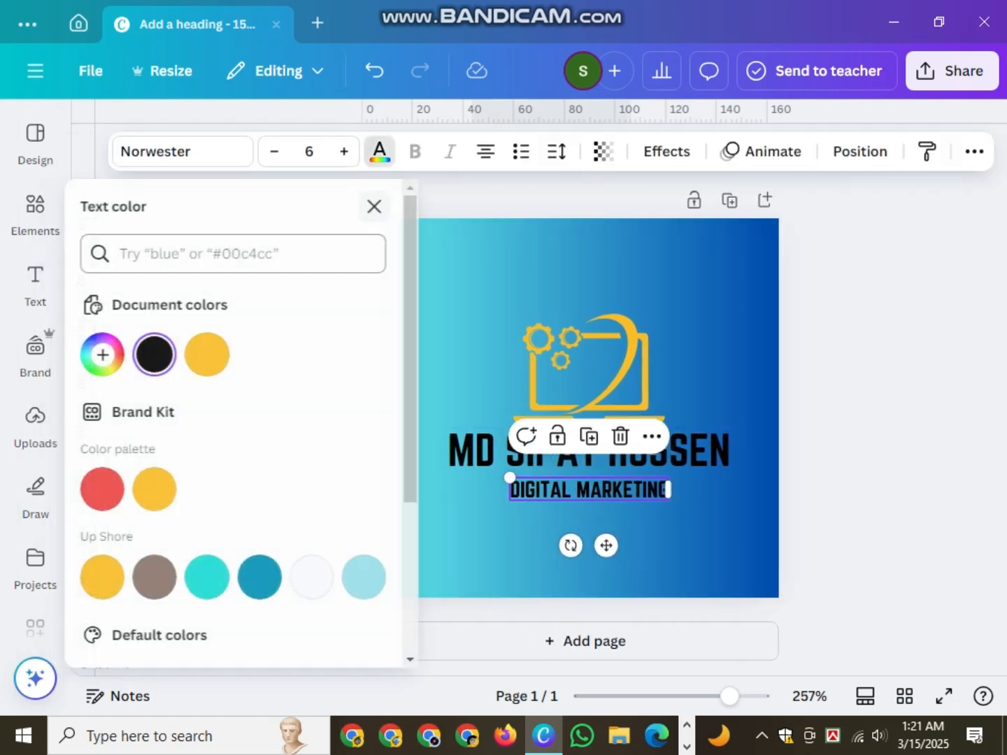
{"action": "left_click", "coordinate": [214, 354]}
{"action": "key", "text": "Escape"}
{"action": "key", "text": "Escape"}
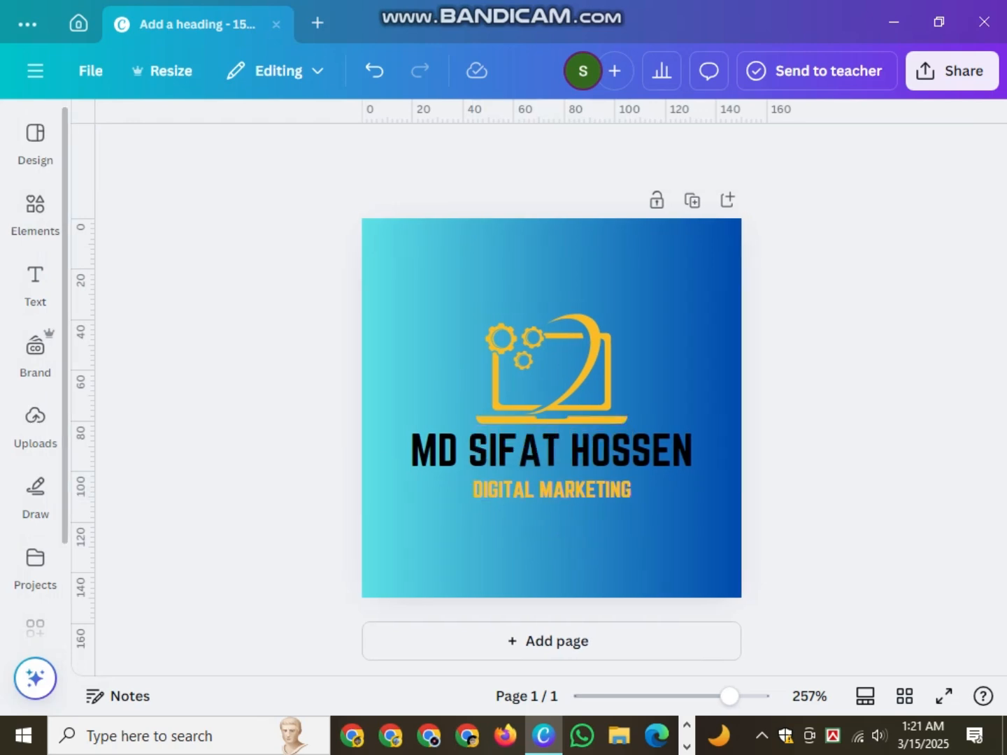
- Replace the Elements search term with 'S logo' and run the search
{"action": "left_click", "coordinate": [35, 214]}
{"action": "left_click", "coordinate": [231, 135]}
{"action": "key", "text": "BackSpace"}
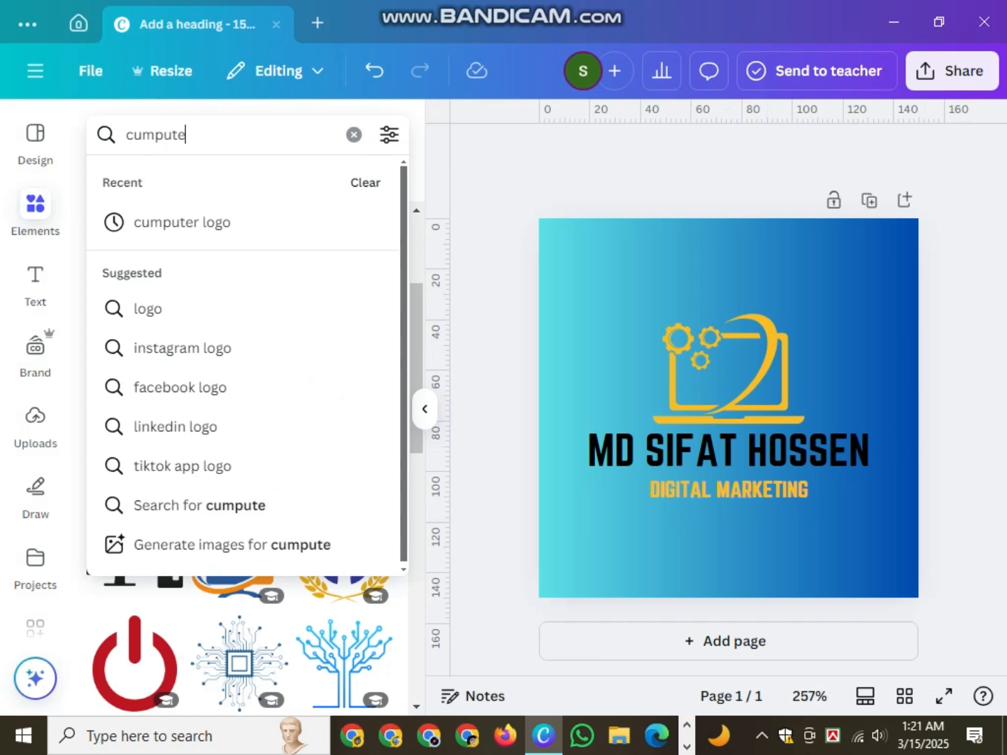
{"action": "key", "text": "BackSpace"}
{"action": "key", "text": "BackSpace"}
{"action": "type", "text": "s"}
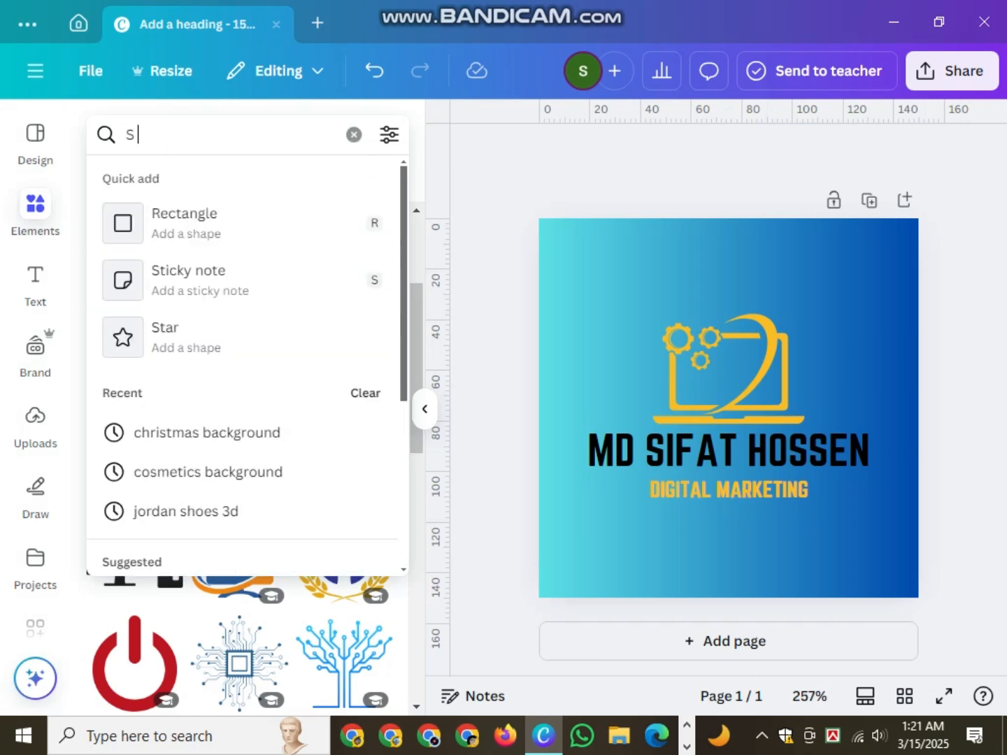
{"action": "key", "text": "BackSpace"}
{"action": "type", "text": "S logo"}
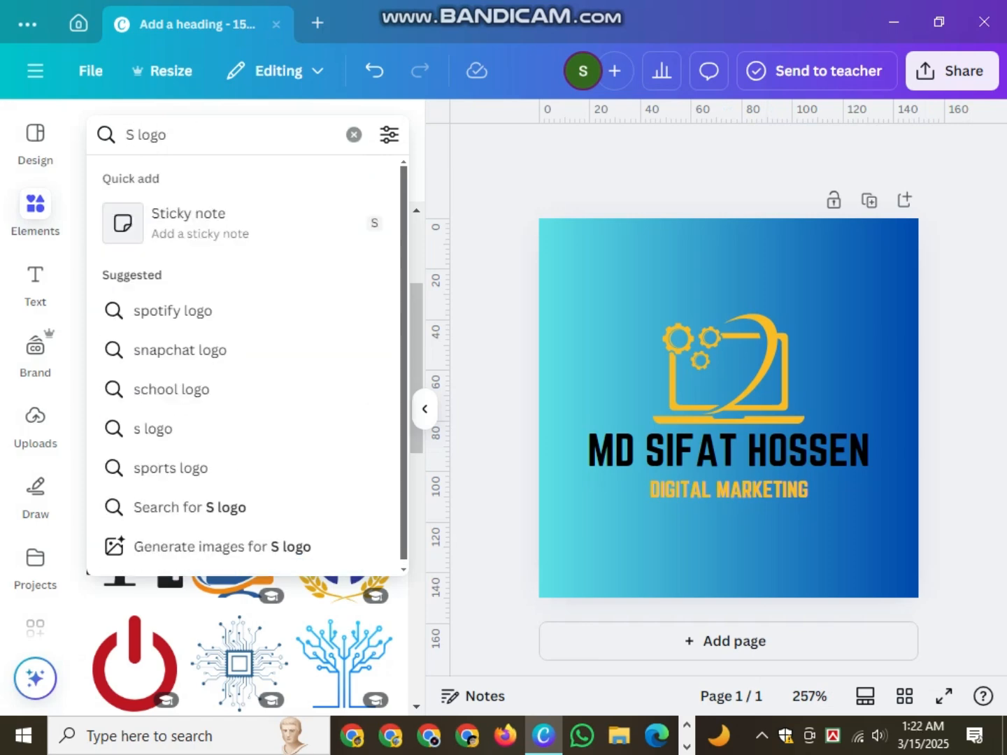
{"action": "key", "text": "Return"}
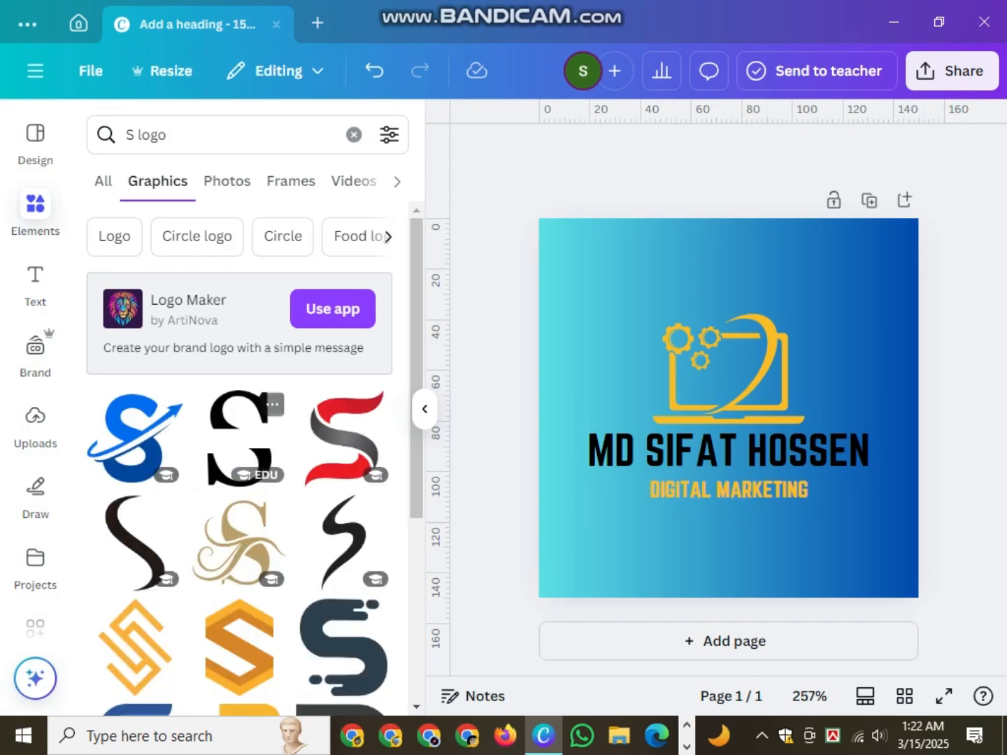
- Scroll through the S logo Graphics results to look for a suitable mark
{"action": "scroll", "coordinate": [237, 455], "scroll_direction": "down", "scroll_amount": 3}
{"action": "scroll", "coordinate": [237, 329], "scroll_direction": "down", "scroll_amount": 5}
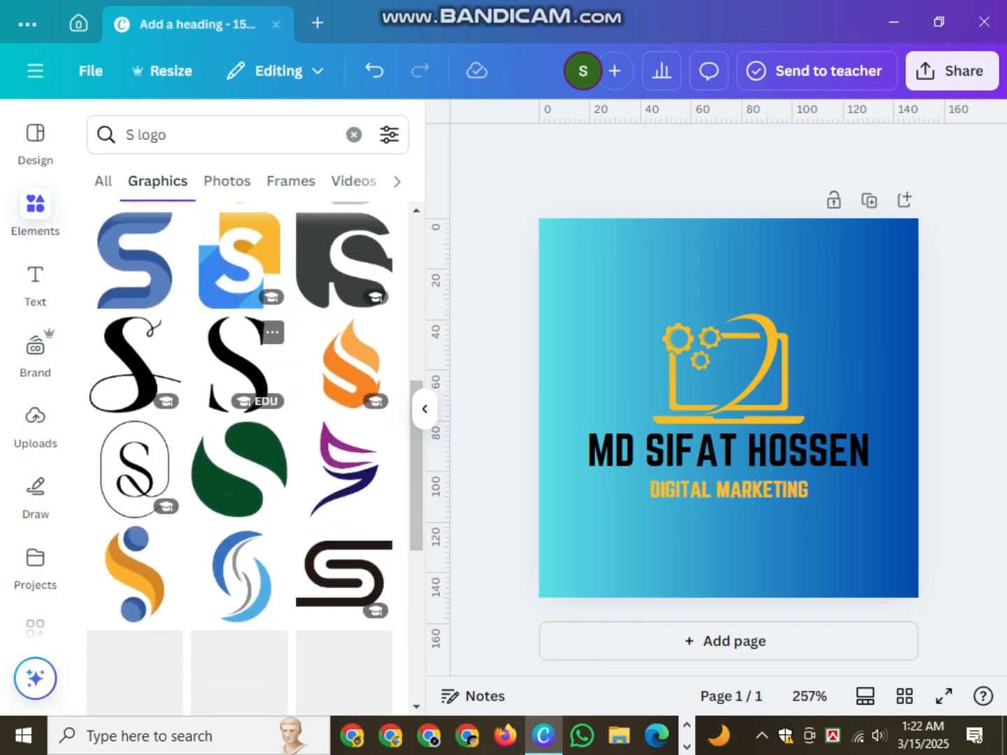
{"action": "scroll", "coordinate": [238, 455], "scroll_direction": "down", "scroll_amount": 7}
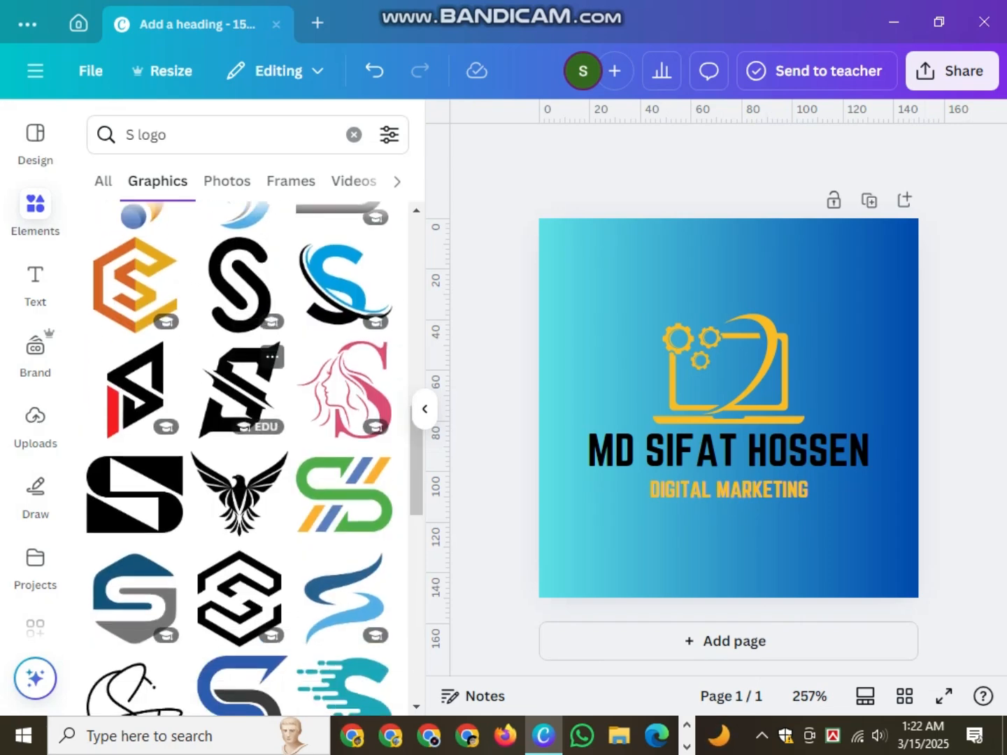
{"action": "scroll", "coordinate": [238, 280], "scroll_direction": "down", "scroll_amount": 5}
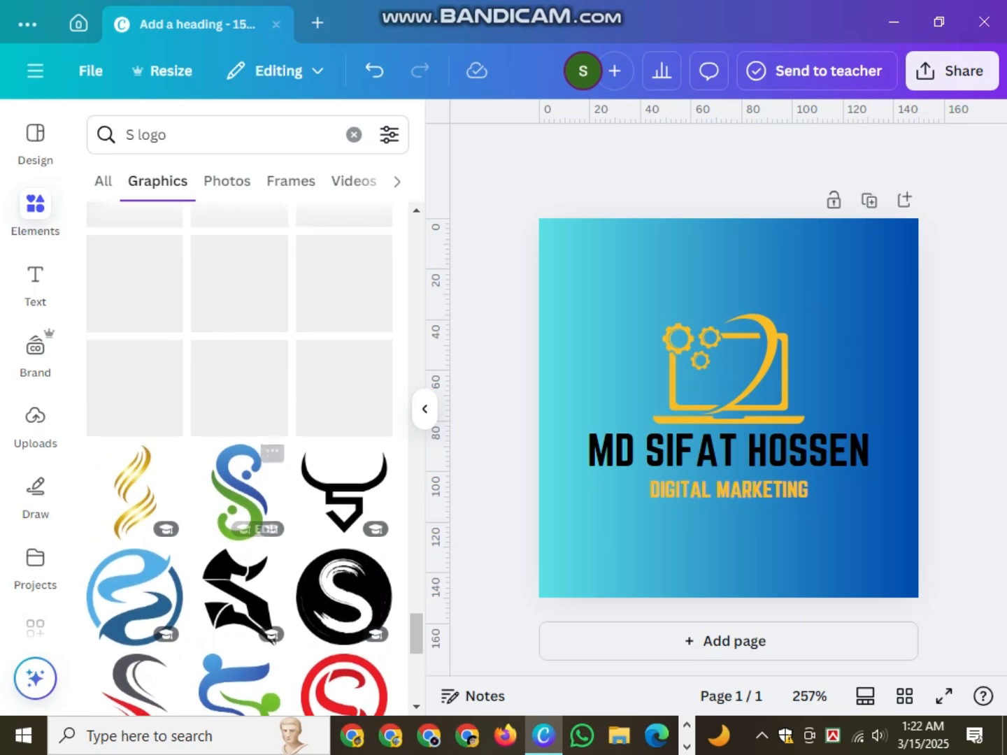
{"action": "scroll", "coordinate": [237, 454], "scroll_direction": "up", "scroll_amount": 5}
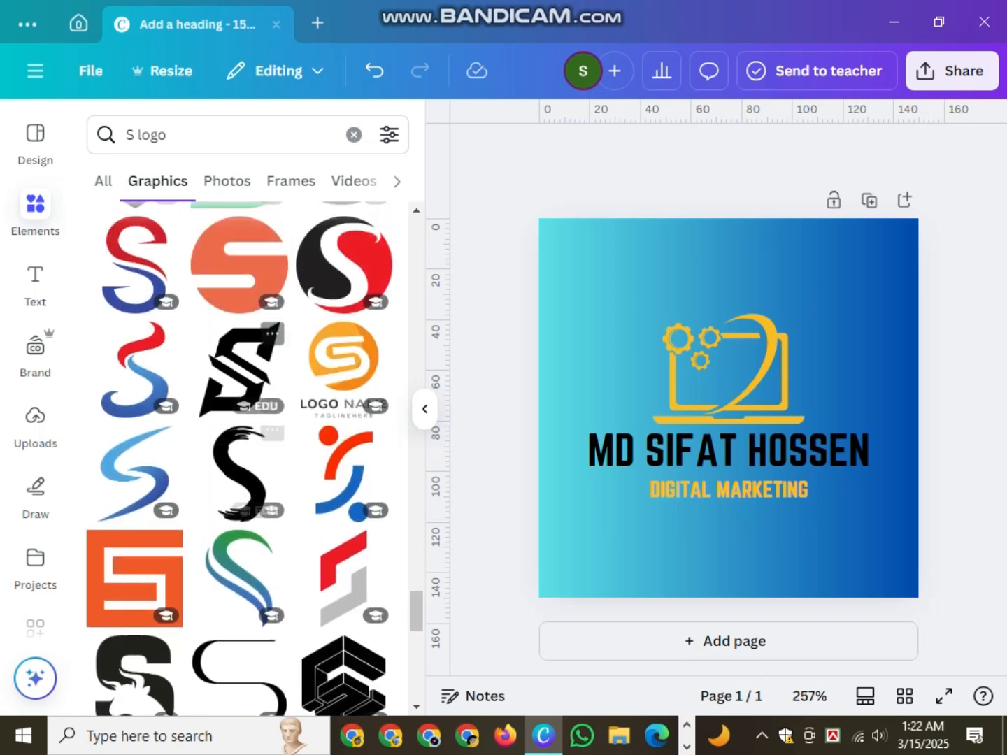
{"action": "scroll", "coordinate": [240, 461], "scroll_direction": "up", "scroll_amount": 6}
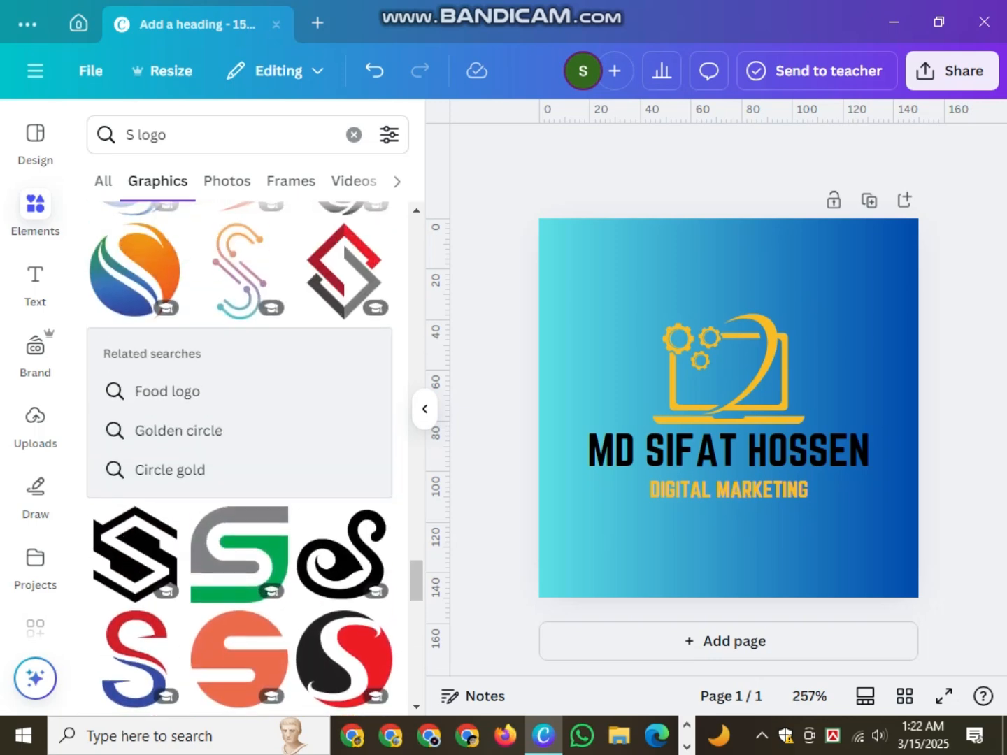
{"action": "scroll", "coordinate": [238, 433], "scroll_direction": "down", "scroll_amount": 9}
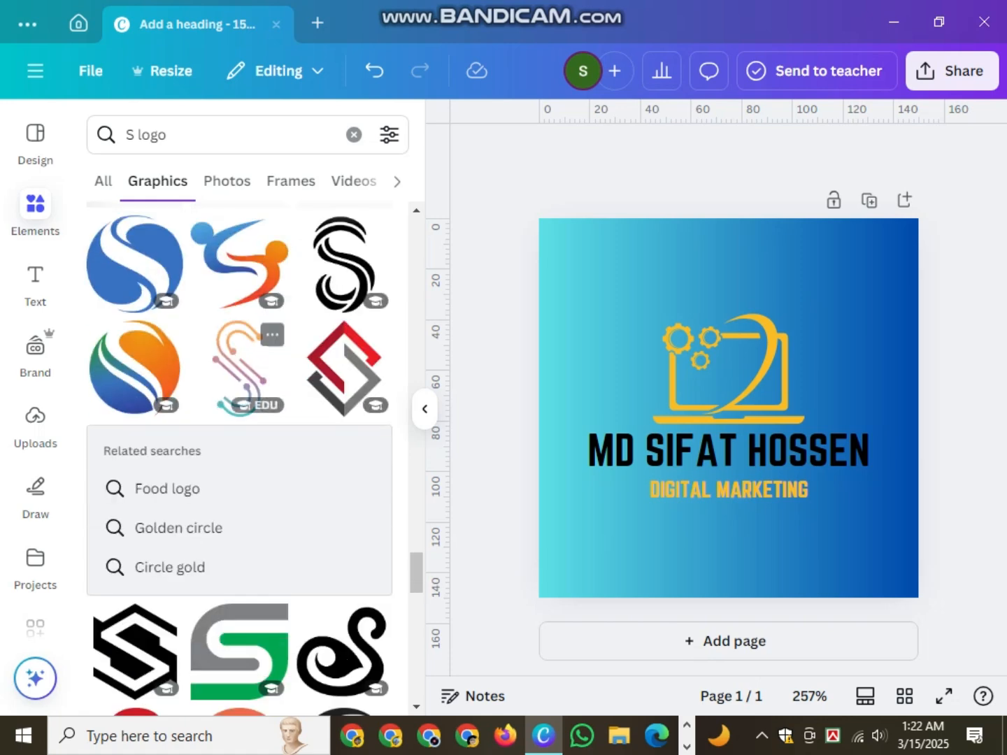
{"action": "left_click_drag", "start_coordinate": [134, 473], "coordinate": [605, 316]}
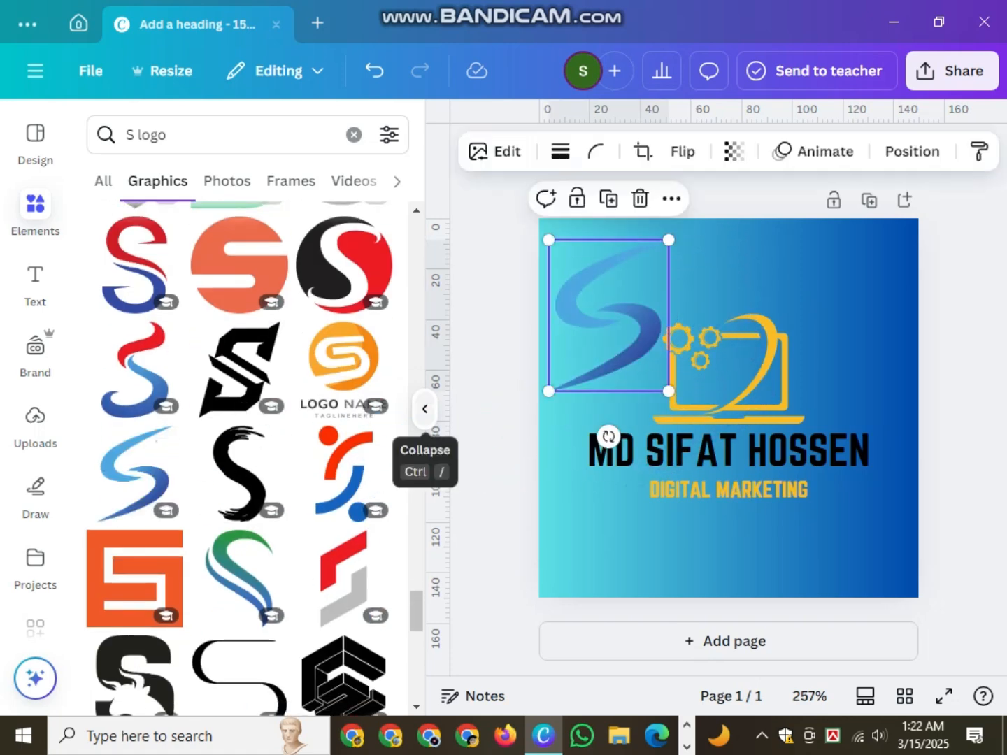
{"action": "left_click", "coordinate": [424, 408]}
{"action": "left_click_drag", "start_coordinate": [490, 240], "coordinate": [706, 255]}
{"action": "left_click", "coordinate": [420, 378]}
{"action": "left_click", "coordinate": [365, 151]}
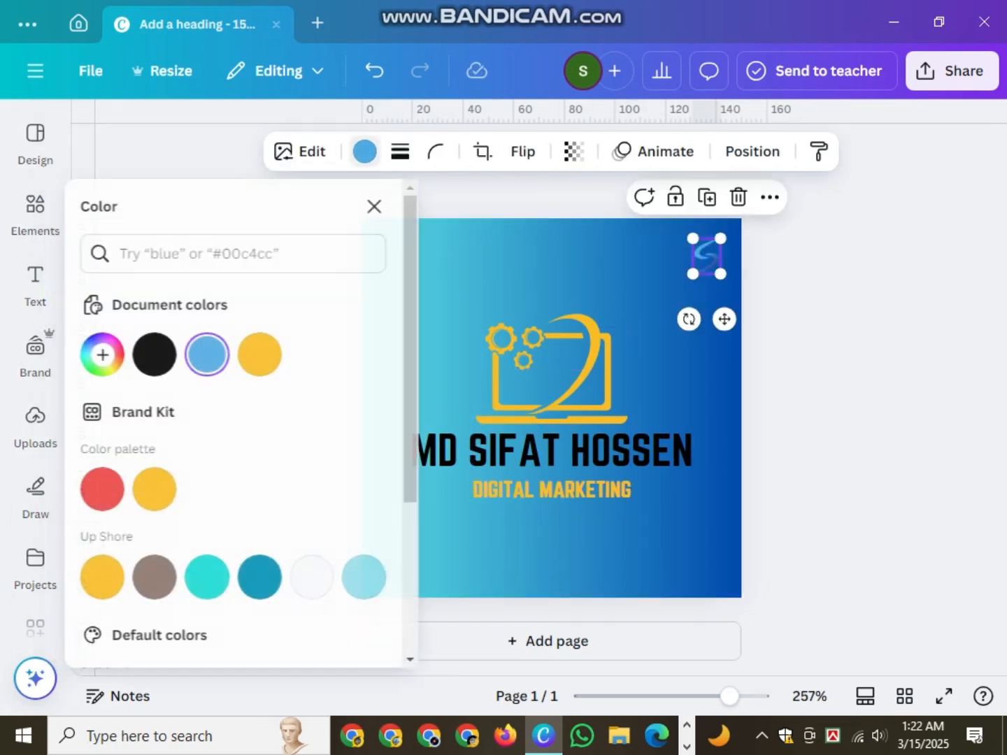
{"action": "left_click", "coordinate": [160, 354]}
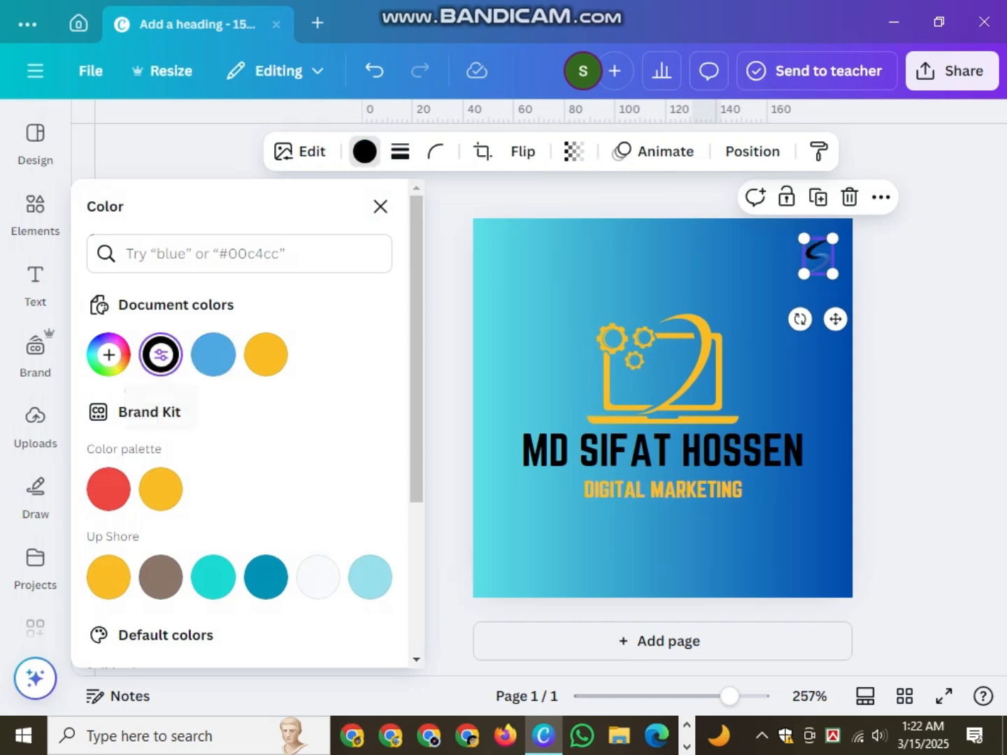
{"action": "left_click", "coordinate": [379, 207]}
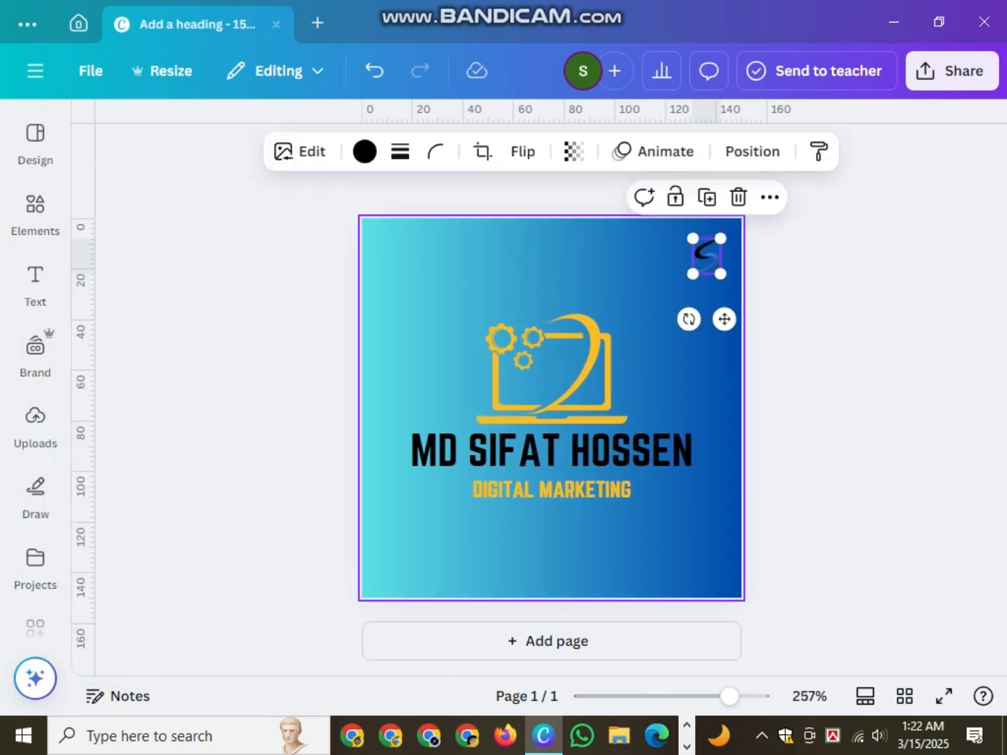
{"action": "left_click", "coordinate": [738, 197]}
- Drag the chosen S logo from the Graphics results onto the design
{"action": "left_click", "coordinate": [35, 214]}
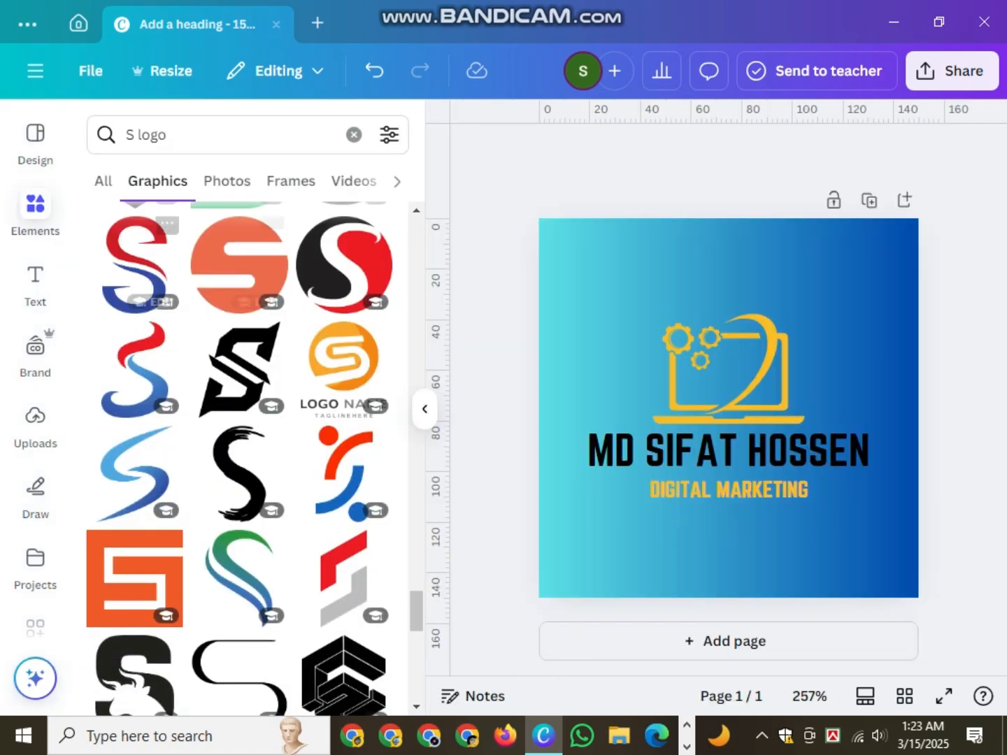
{"action": "scroll", "coordinate": [239, 301], "scroll_direction": "down", "scroll_amount": 8}
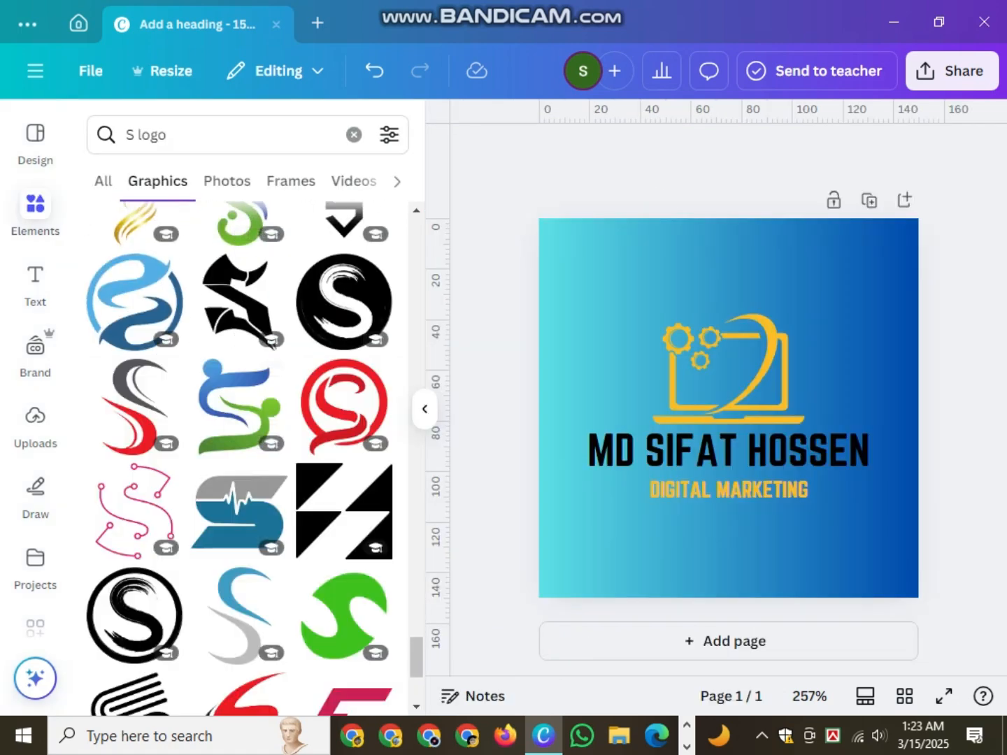
{"action": "scroll", "coordinate": [239, 455], "scroll_direction": "down", "scroll_amount": 4}
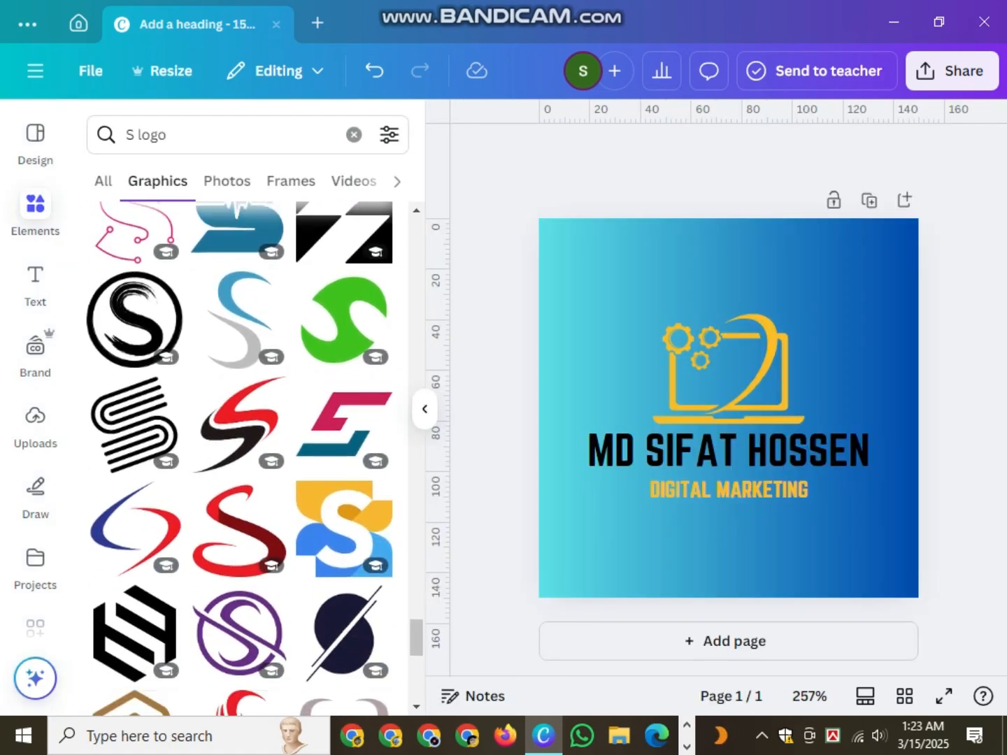
{"action": "scroll", "coordinate": [239, 454], "scroll_direction": "down", "scroll_amount": 6}
{"action": "scroll", "coordinate": [239, 454], "scroll_direction": "down", "scroll_amount": 3}
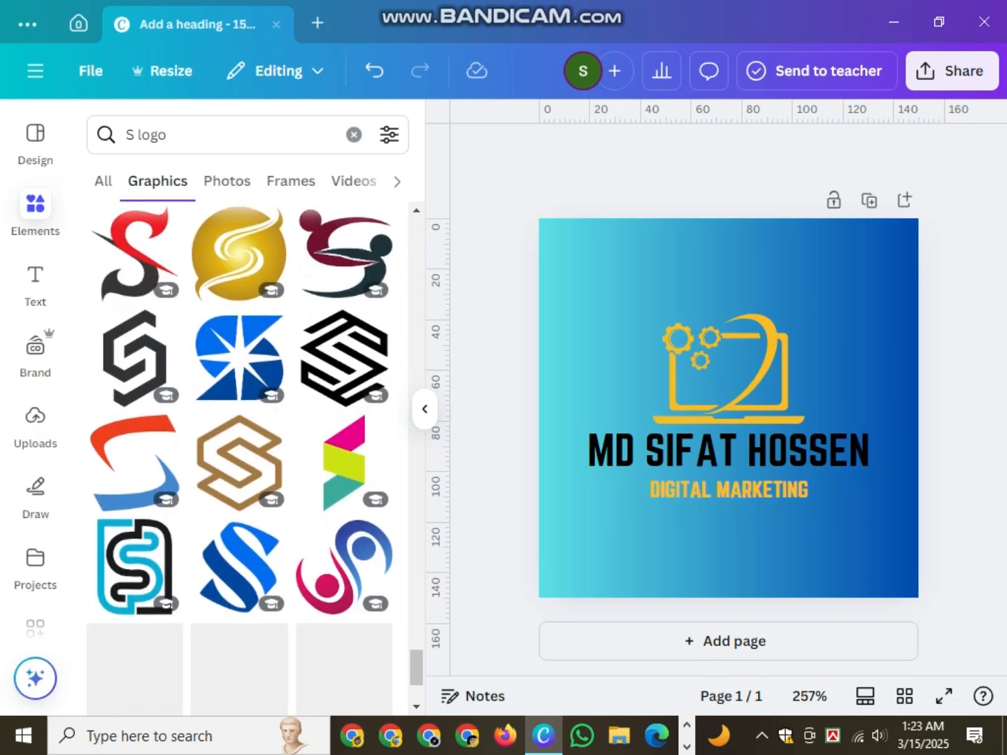
{"action": "scroll", "coordinate": [239, 455], "scroll_direction": "up", "scroll_amount": 7}
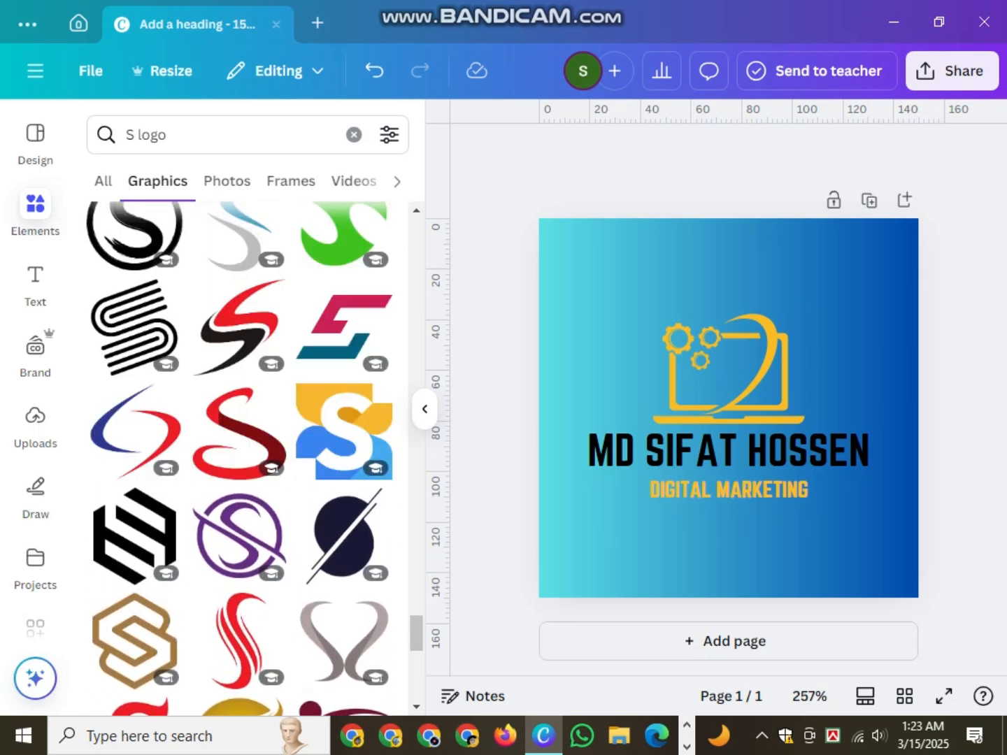
{"action": "scroll", "coordinate": [239, 455], "scroll_direction": "up", "scroll_amount": 2}
{"action": "left_click_drag", "start_coordinate": [241, 318], "coordinate": [625, 310]}
- Shrink the S logo to a small mark and position it in the top-right corner
{"action": "left_click", "coordinate": [425, 408]}
{"action": "left_click_drag", "start_coordinate": [446, 310], "coordinate": [679, 303]}
{"action": "left_click_drag", "start_coordinate": [731, 227], "coordinate": [723, 397]}
{"action": "left_click_drag", "start_coordinate": [640, 360], "coordinate": [725, 243]}
{"action": "left_click", "coordinate": [727, 301]}
{"action": "left_click", "coordinate": [716, 257]}
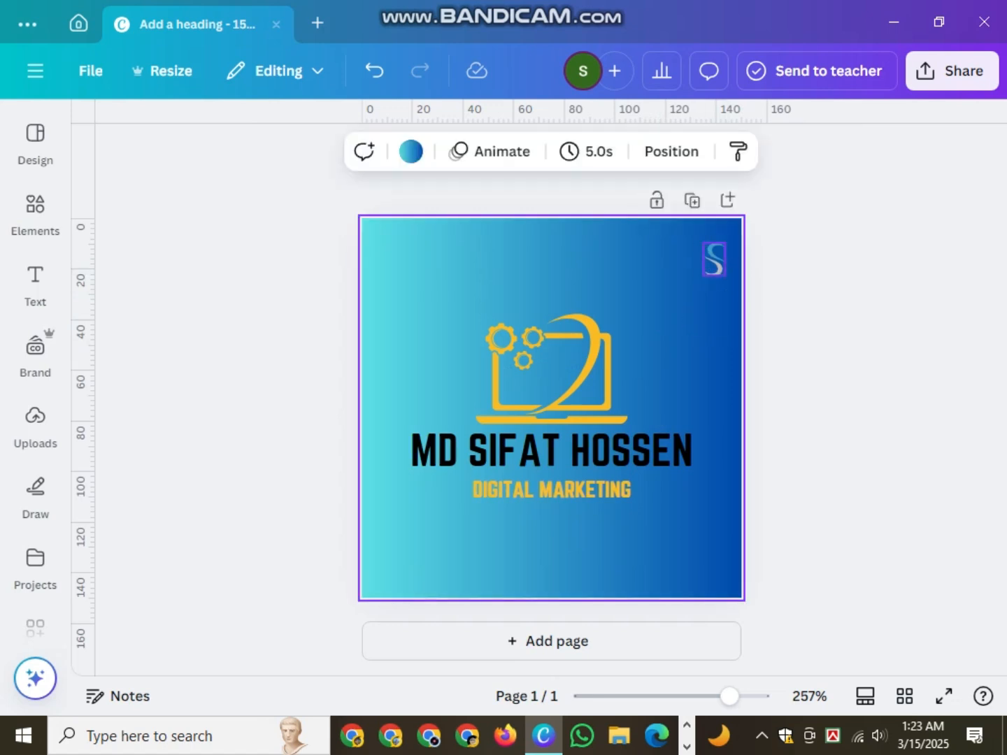
{"action": "left_click", "coordinate": [715, 259]}
{"action": "left_click_drag", "start_coordinate": [732, 321], "coordinate": [720, 318]}
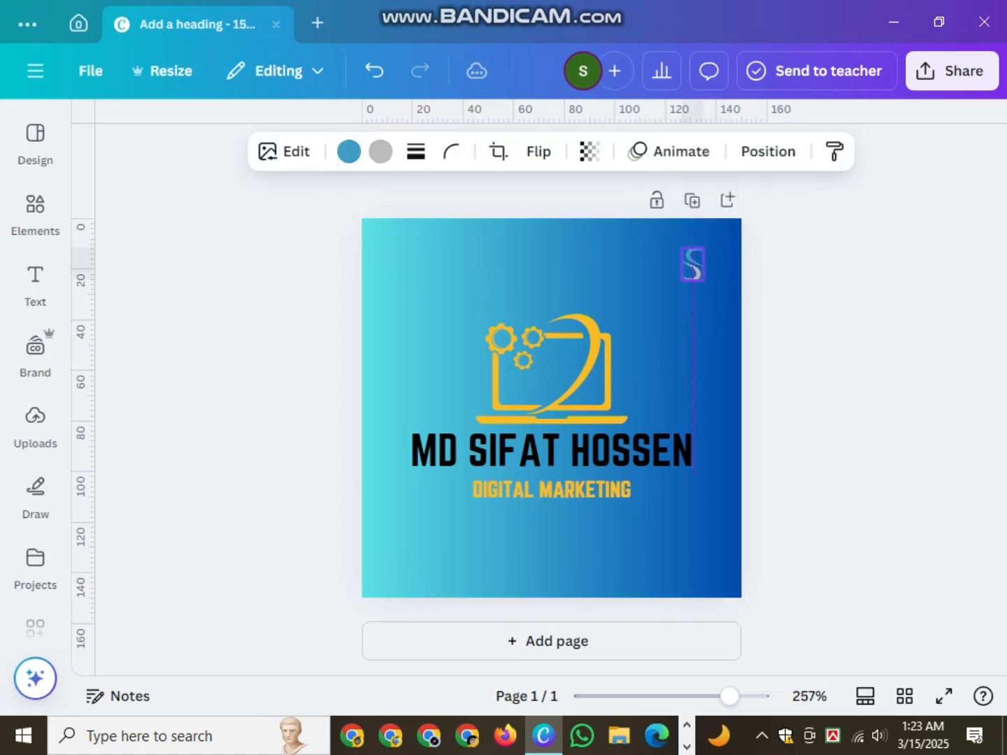
{"action": "left_click", "coordinate": [769, 294]}
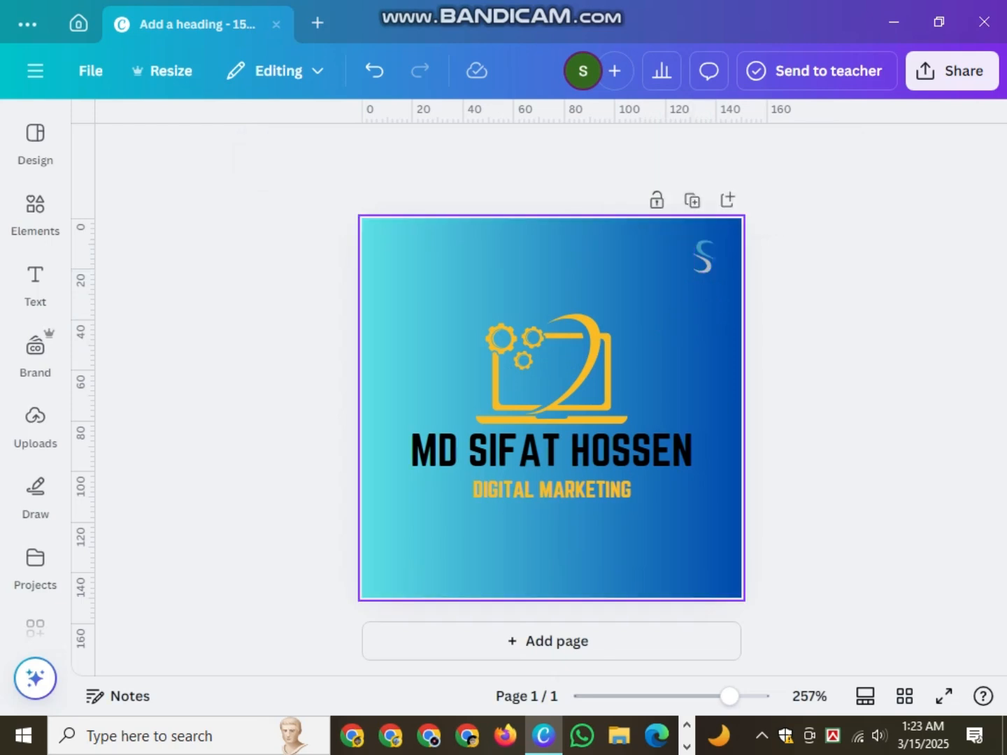
{"action": "left_click", "coordinate": [703, 256]}
- Recolour the S logo's blue part black and its grey part yellow
{"action": "left_click", "coordinate": [348, 151]}
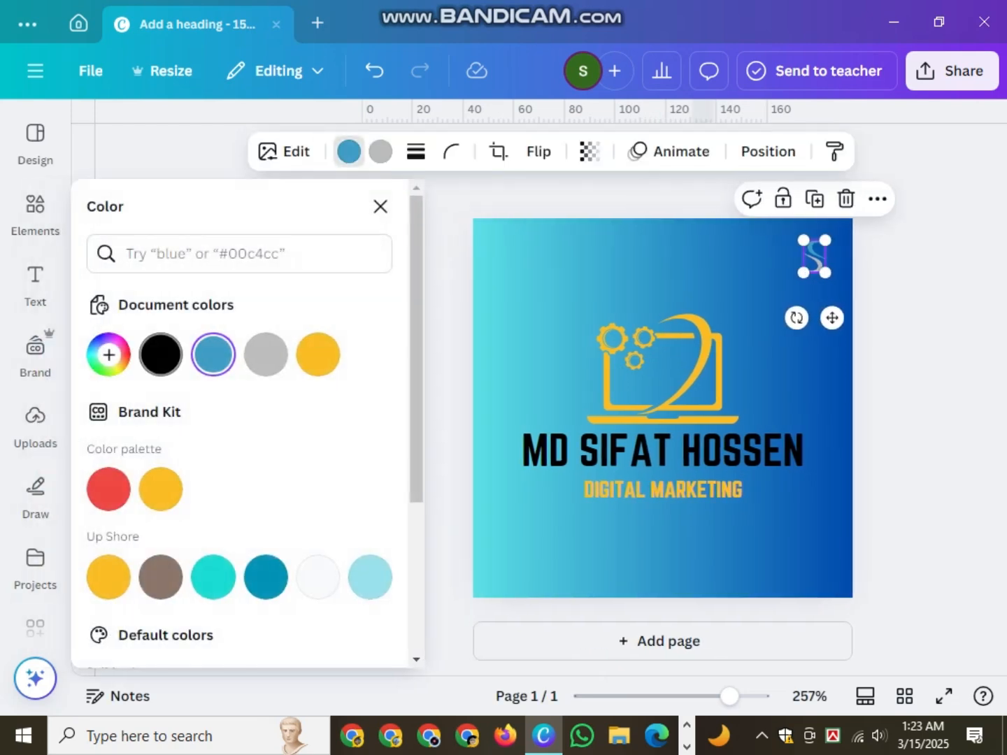
{"action": "left_click", "coordinate": [160, 354]}
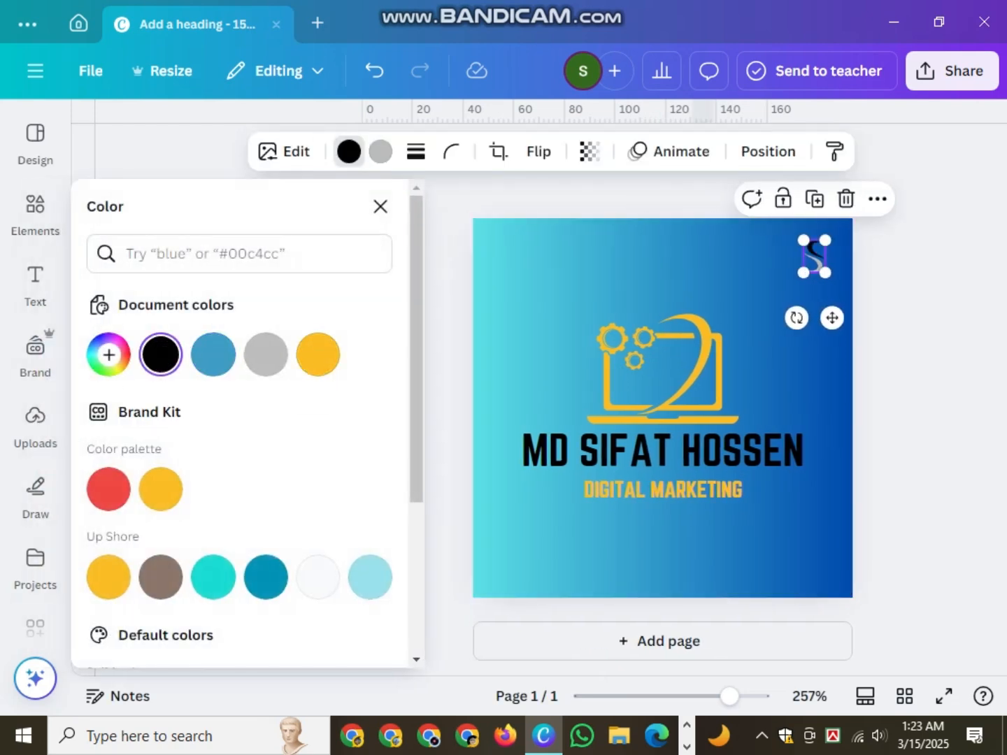
{"action": "left_click", "coordinate": [380, 151]}
{"action": "left_click", "coordinate": [318, 355]}
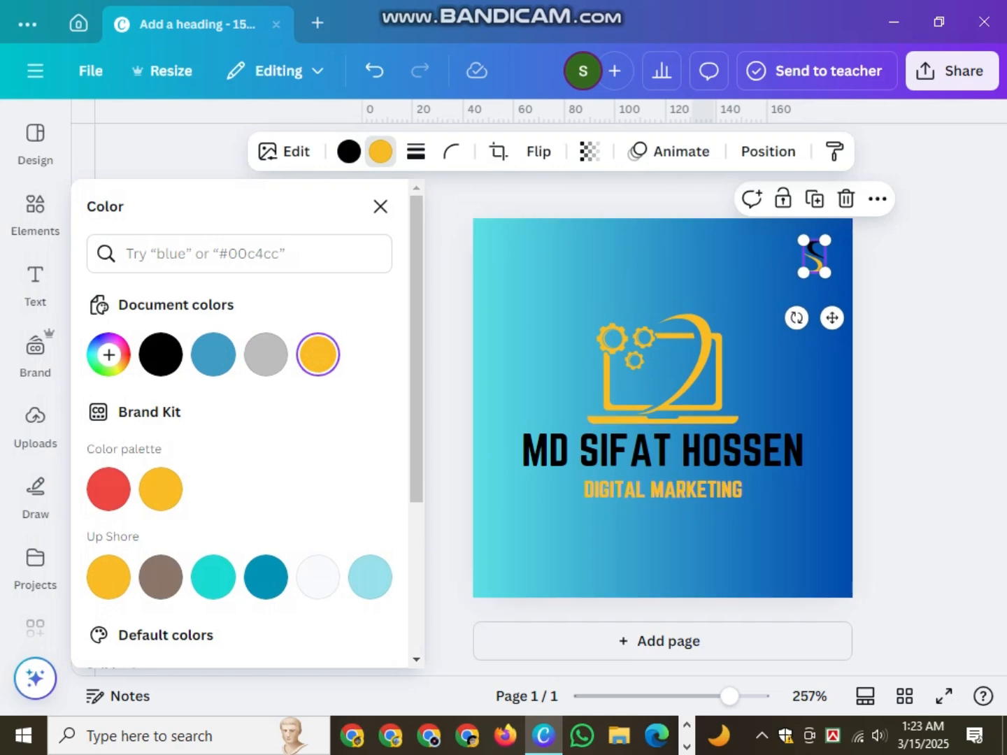
{"action": "key", "text": "Escape"}
{"action": "key", "text": "Escape"}
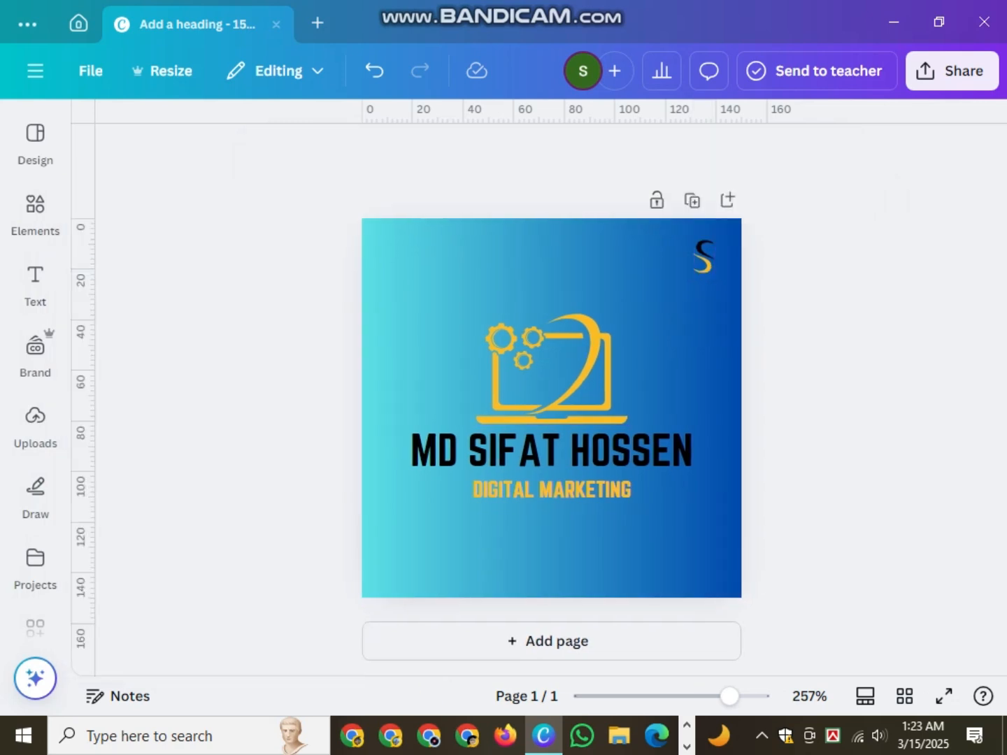